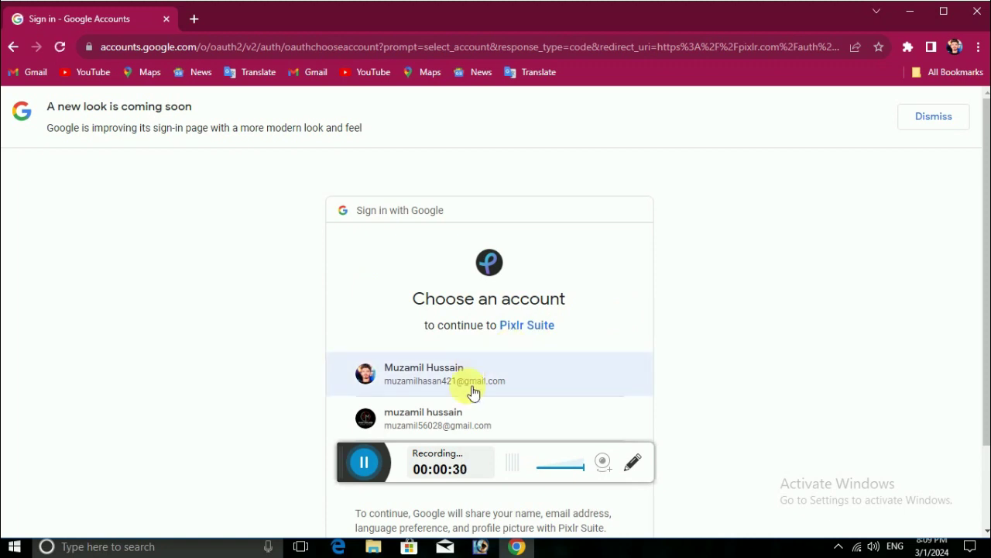
Step: Sign in to Pixlr Suite with the first listed Google account and continue with a free account
{"action": "left_click", "coordinate": [479, 452]}
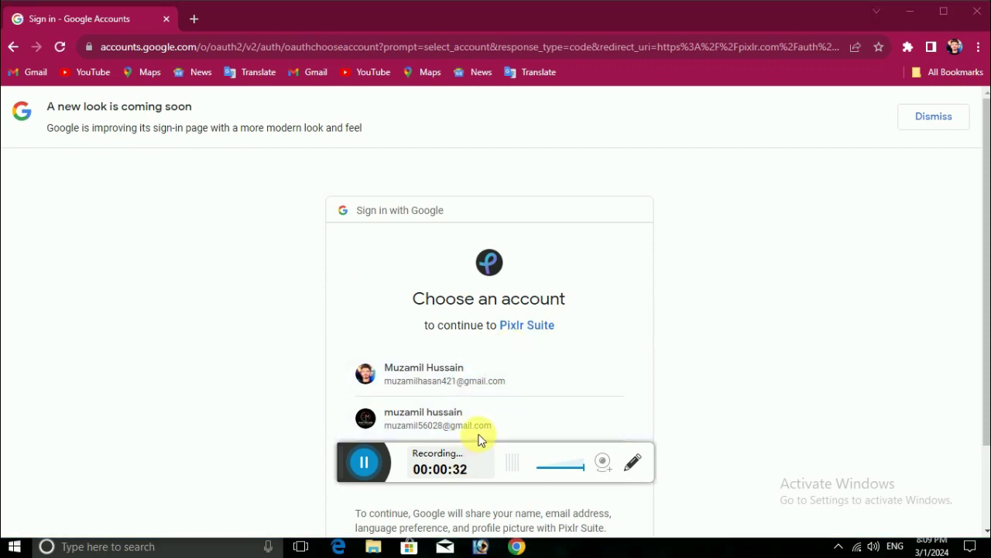
{"action": "left_click", "coordinate": [441, 365]}
{"action": "scroll", "coordinate": [438, 374], "scroll_direction": "down", "scroll_amount": 1}
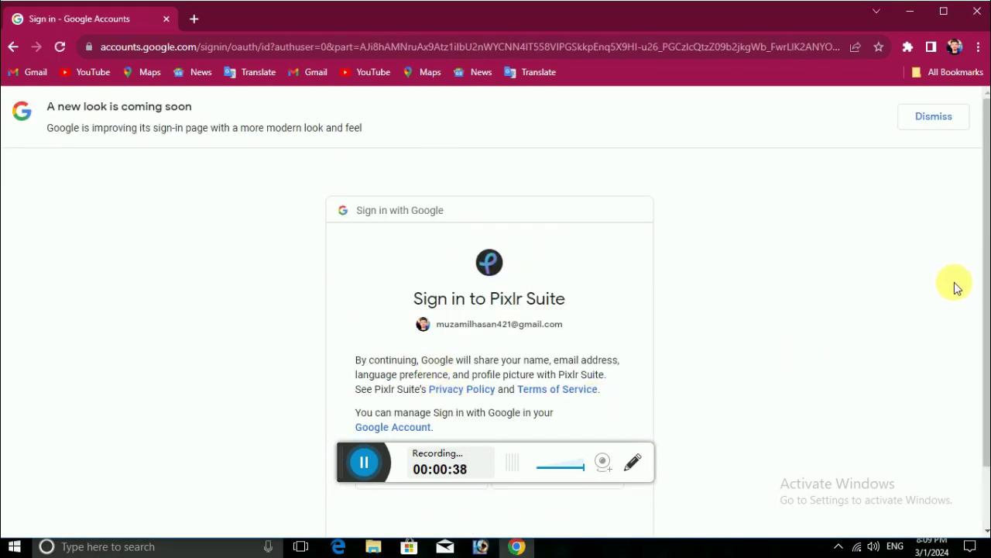
{"action": "left_click_drag", "start_coordinate": [985, 309], "coordinate": [984, 395]}
{"action": "left_click", "coordinate": [588, 399]}
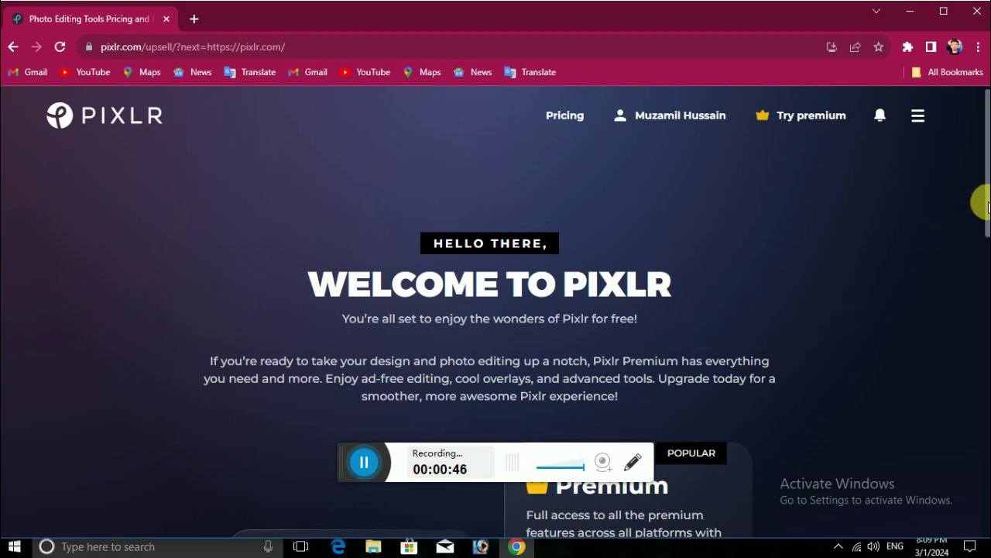
{"action": "left_click_drag", "start_coordinate": [988, 206], "coordinate": [980, 427]}
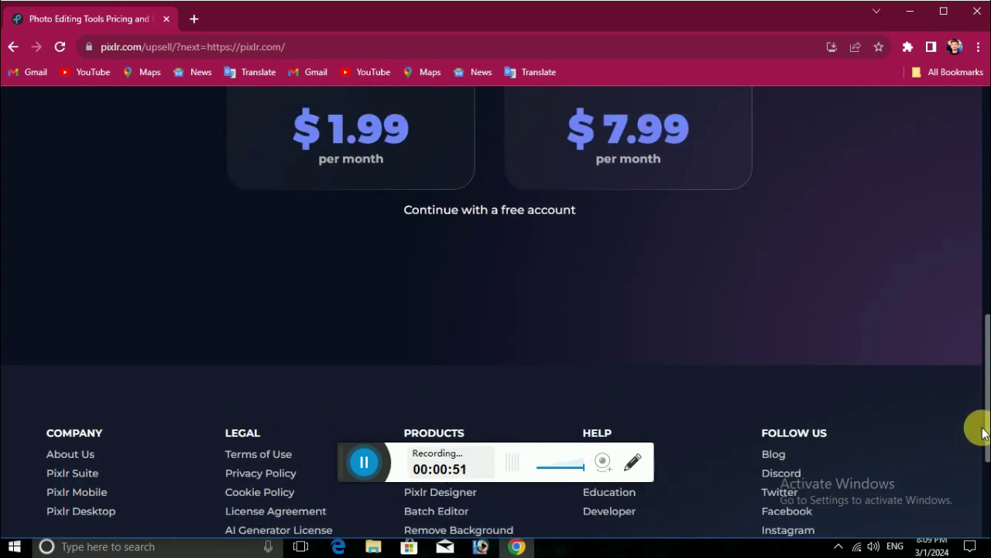
{"action": "left_click", "coordinate": [500, 219]}
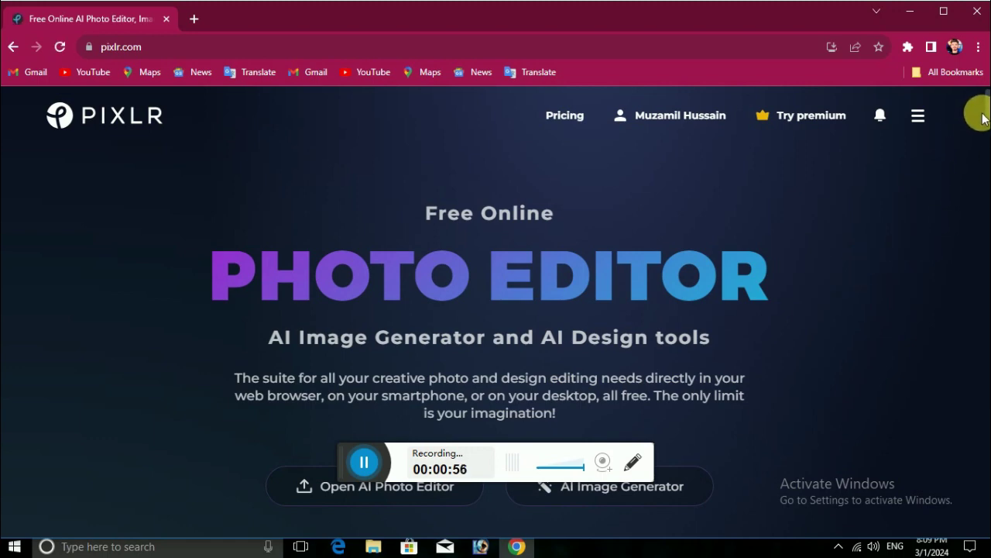
Step: Open the AI Face Swap tool from the Pixlr home page's quick links and dismiss the What's new window
{"action": "scroll", "coordinate": [982, 108], "scroll_direction": "down", "scroll_amount": 3}
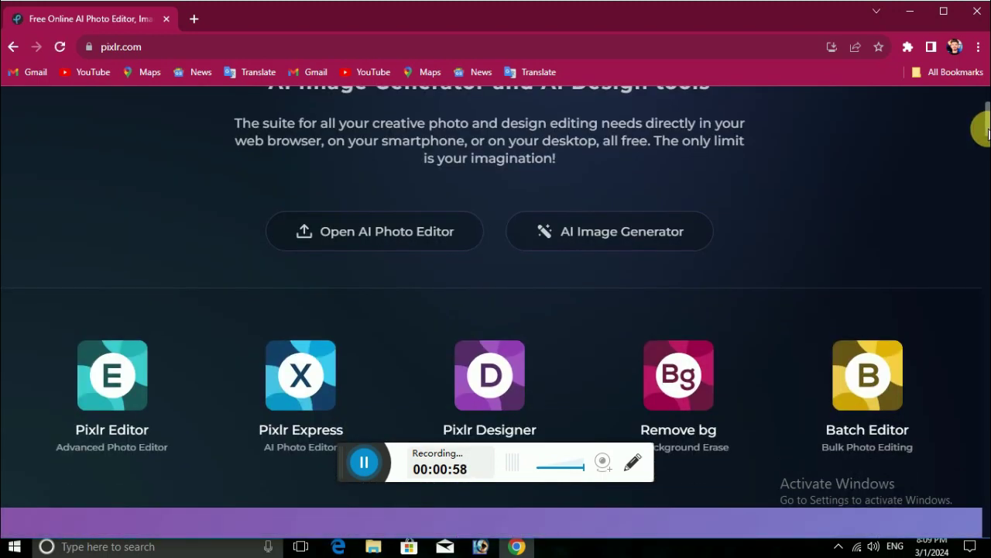
{"action": "scroll", "coordinate": [984, 132], "scroll_direction": "down", "scroll_amount": 2}
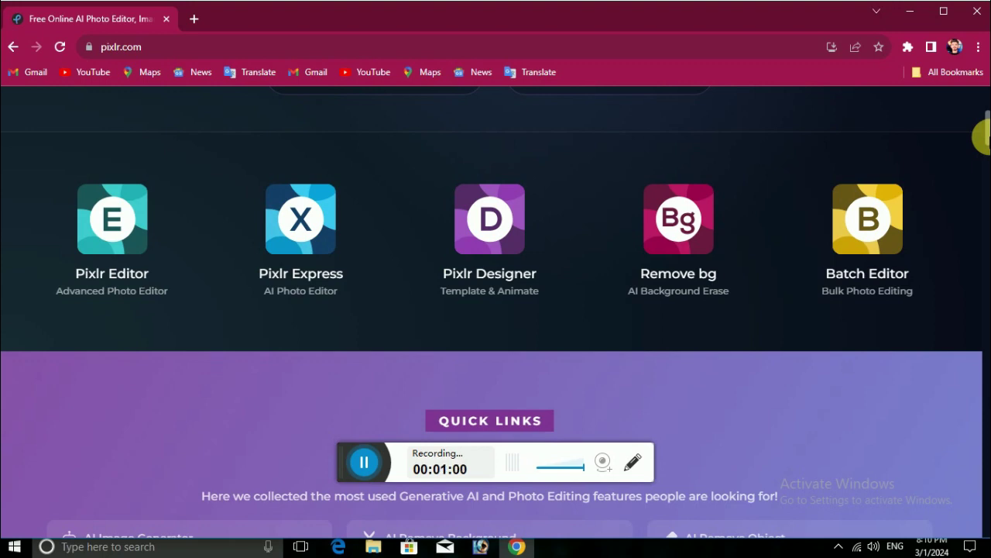
{"action": "scroll", "coordinate": [982, 136], "scroll_direction": "down", "scroll_amount": 1}
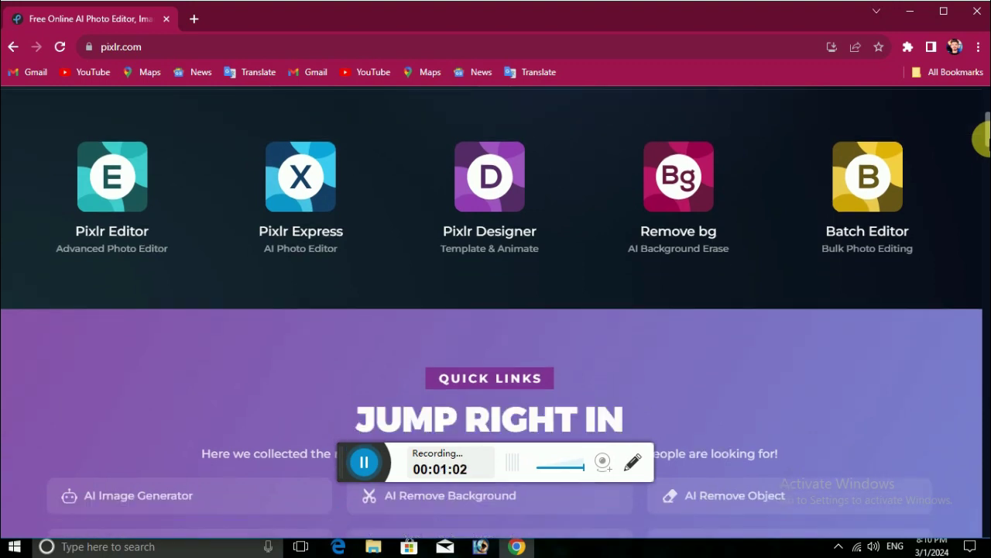
{"action": "scroll", "coordinate": [982, 139], "scroll_direction": "down", "scroll_amount": 5}
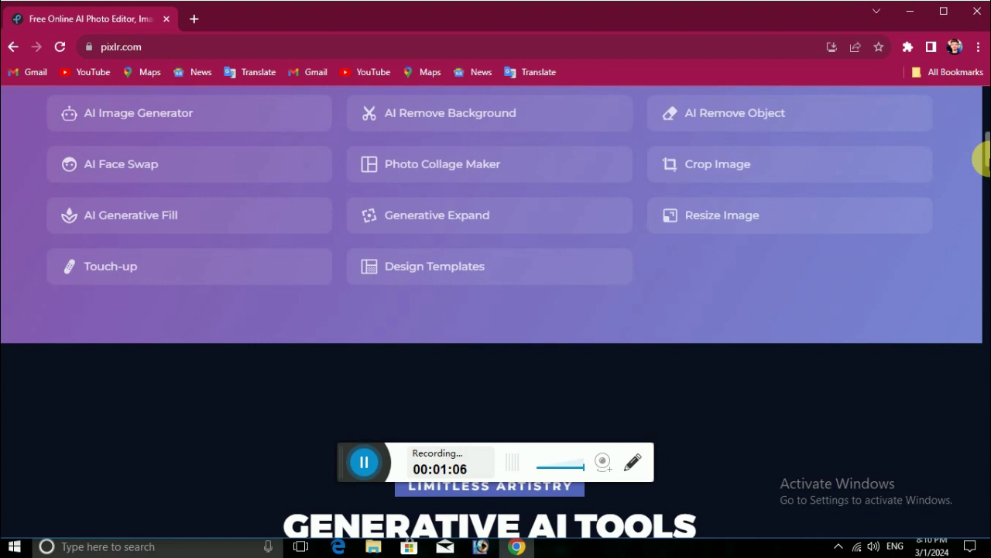
{"action": "left_click", "coordinate": [165, 164]}
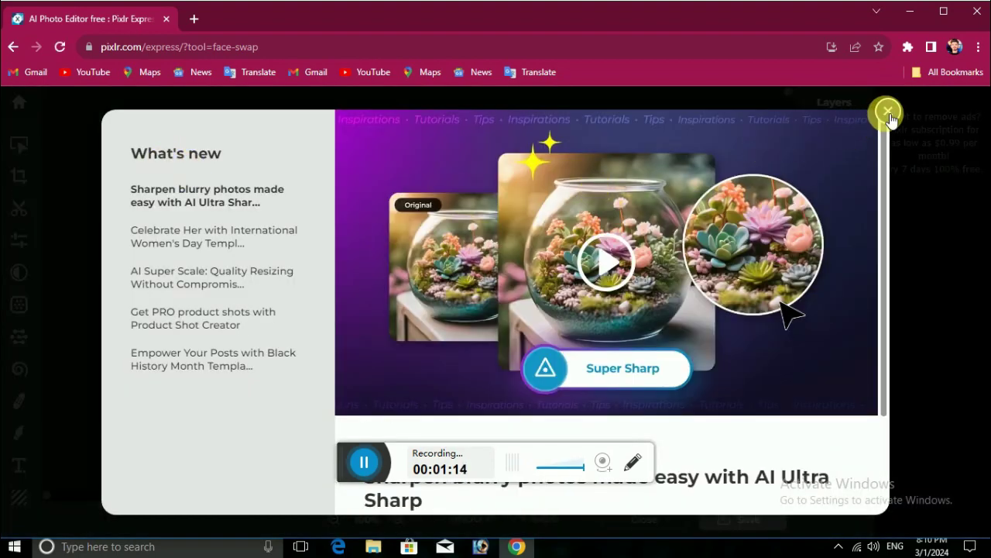
{"action": "left_click", "coordinate": [888, 112]}
{"action": "left_click", "coordinate": [364, 461]}
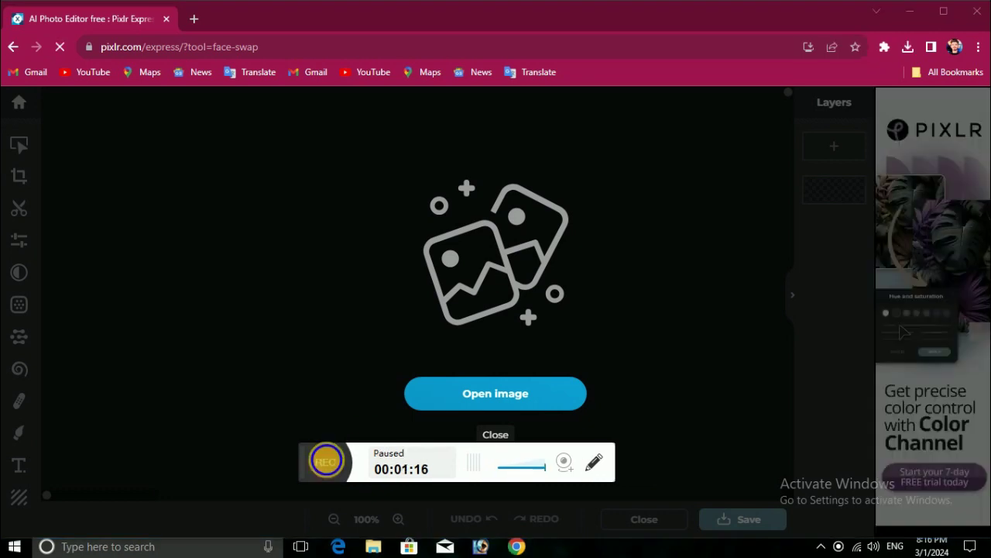
Step: Open the photo of the laughing woman in the red sweater from the Desktop's pic folder, pre-resized to Full HD, 1280 x 1920
{"action": "left_click", "coordinate": [364, 461]}
{"action": "left_click", "coordinate": [481, 397]}
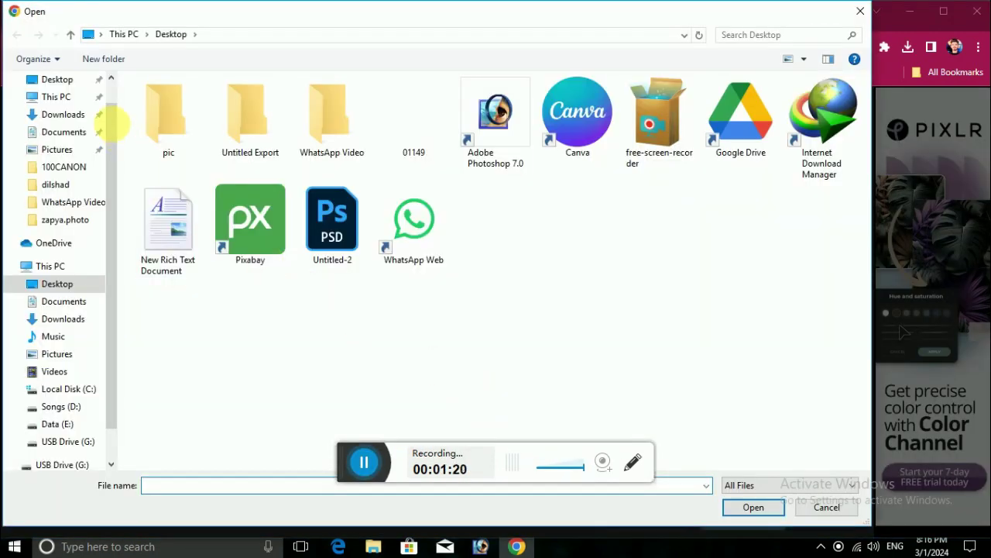
{"action": "left_click", "coordinate": [63, 149]}
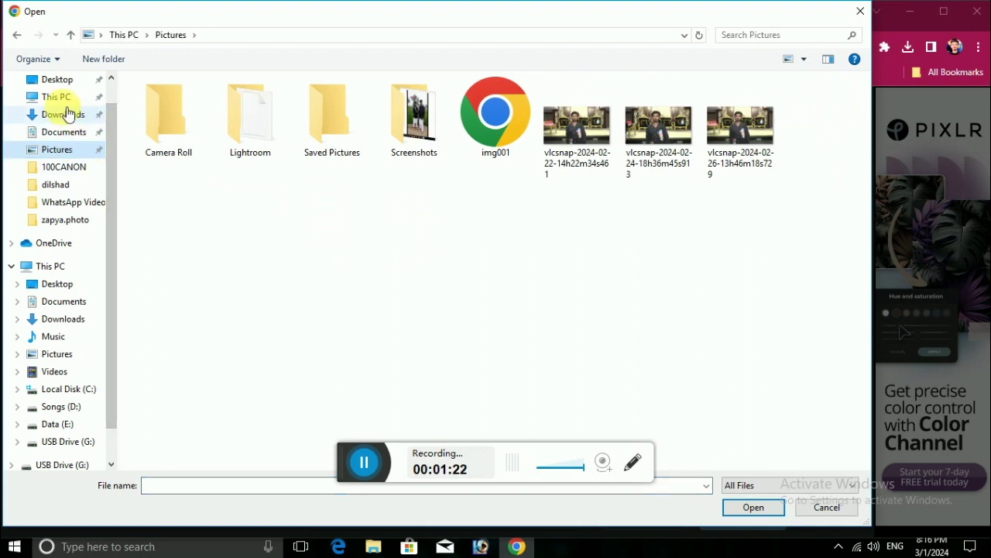
{"action": "left_click", "coordinate": [58, 79]}
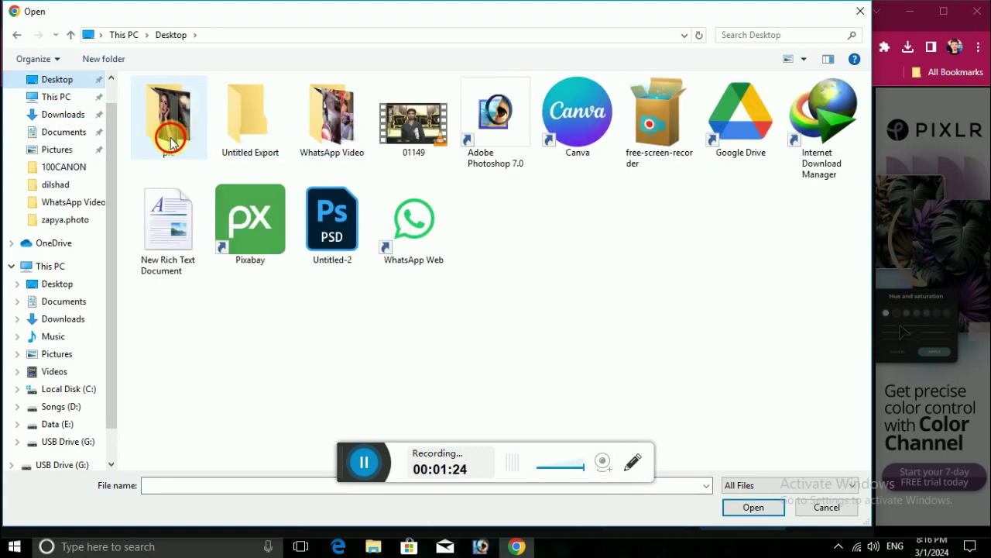
{"action": "double_click", "coordinate": [167, 121]}
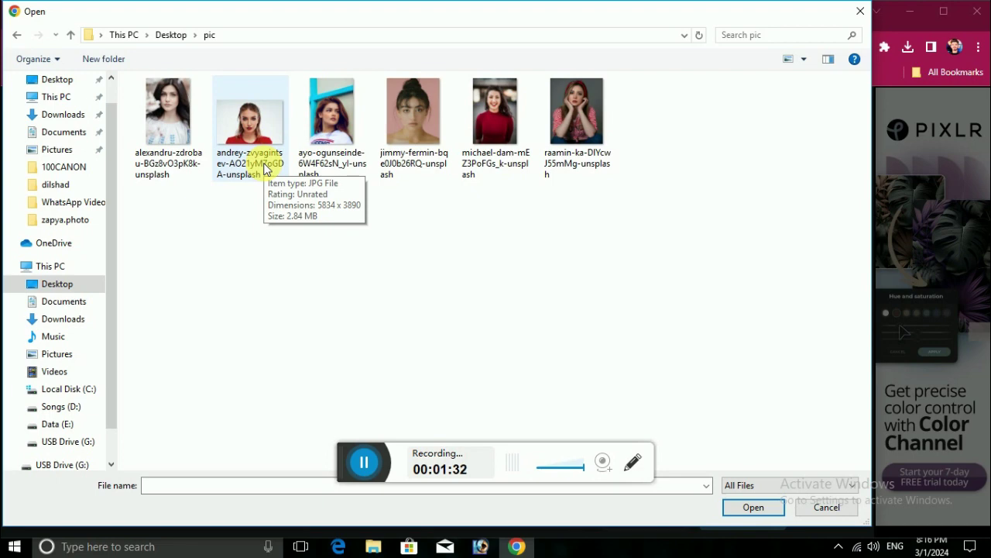
{"action": "double_click", "coordinate": [488, 155]}
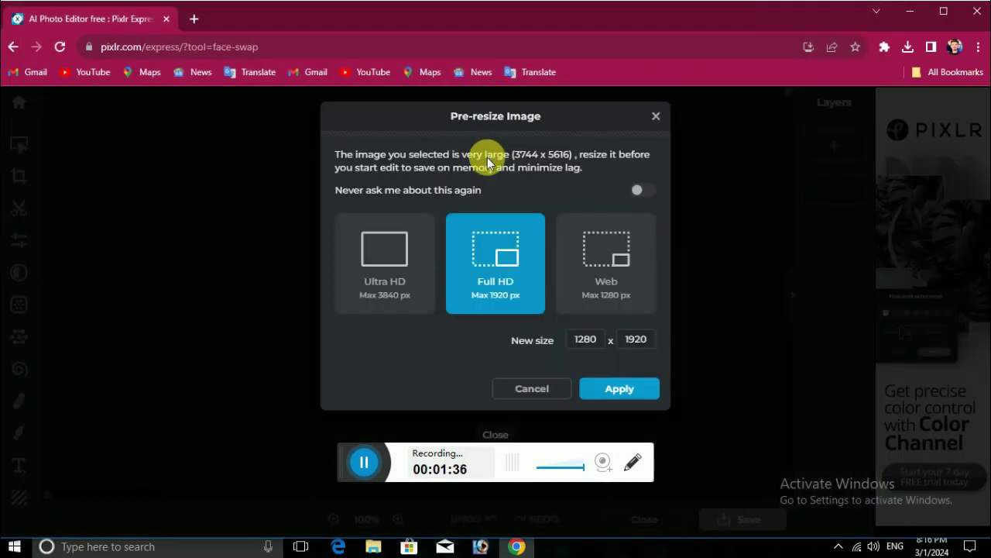
{"action": "left_click", "coordinate": [494, 258]}
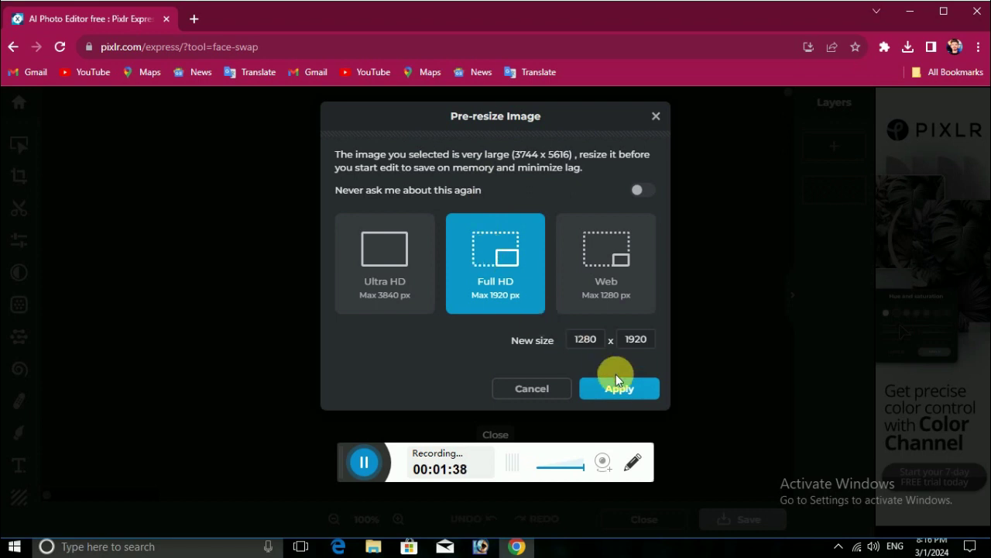
{"action": "left_click", "coordinate": [629, 393]}
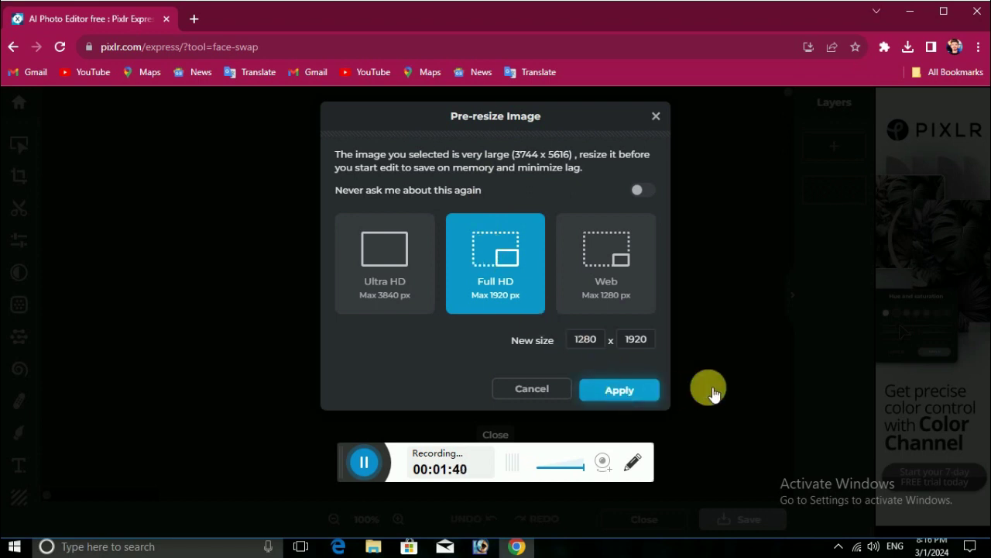
{"action": "left_click", "coordinate": [635, 391]}
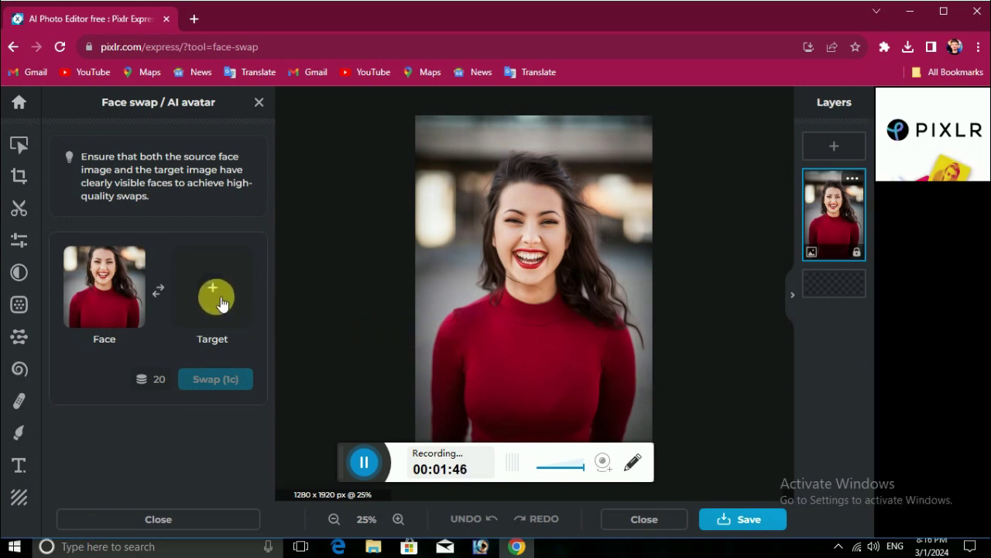
Step: Set the pic folder's photo of the woman in the red top on a white background as the target and swap the faces
{"action": "left_click", "coordinate": [218, 300]}
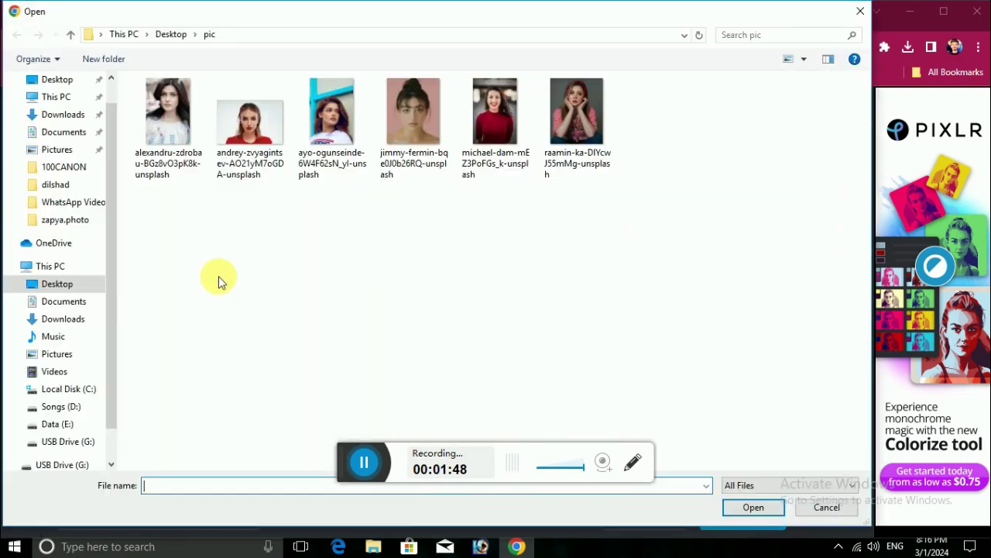
{"action": "double_click", "coordinate": [242, 146]}
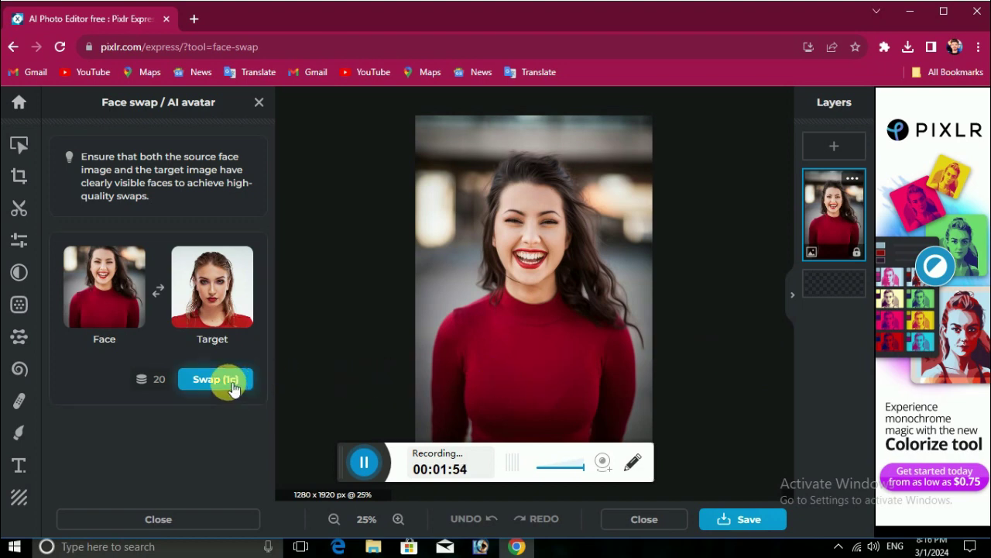
{"action": "left_click", "coordinate": [233, 387]}
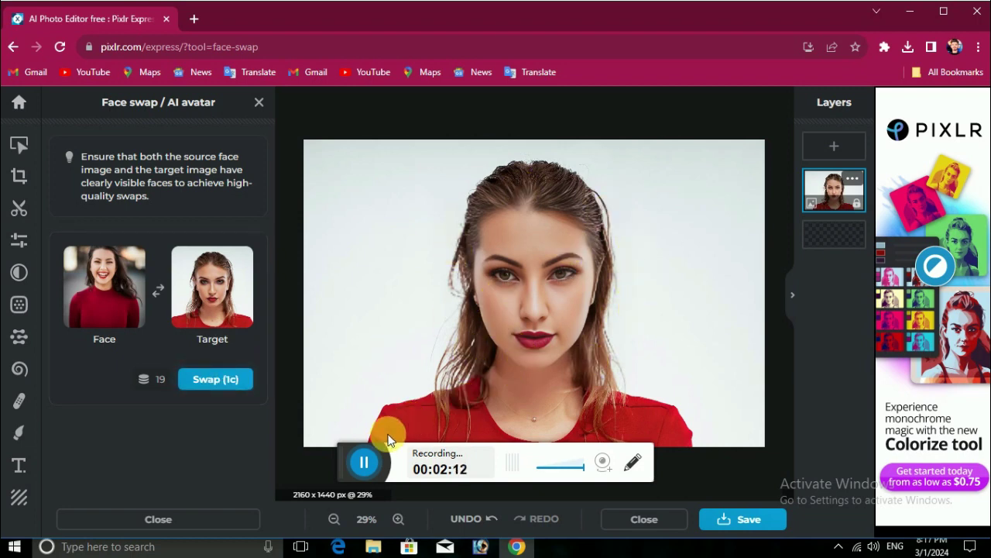
{"action": "left_click", "coordinate": [367, 463]}
Step: Save the face-swapped image to Documents as a medium-quality JPG at 2160 x 1440 px, and close the image
{"action": "left_click", "coordinate": [731, 521]}
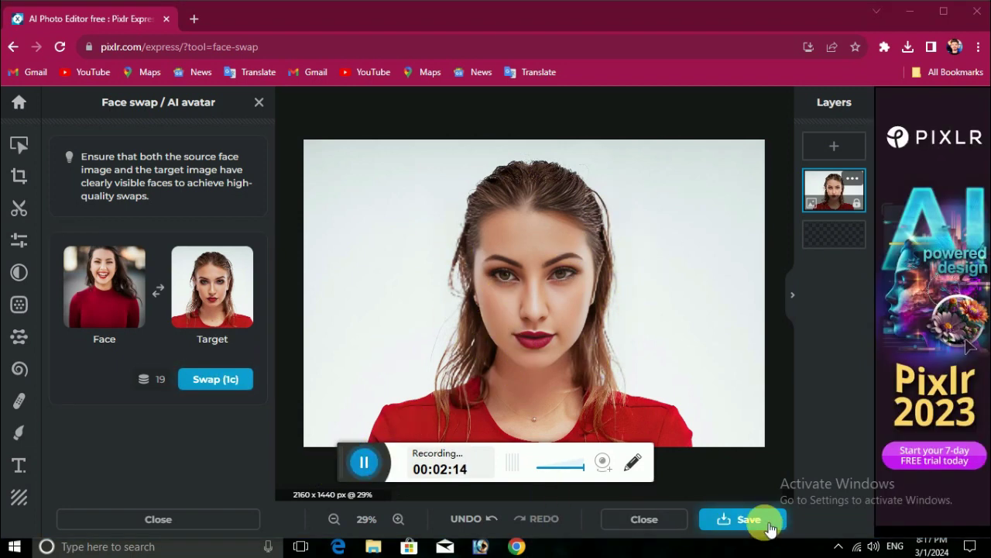
{"action": "left_click", "coordinate": [764, 521]}
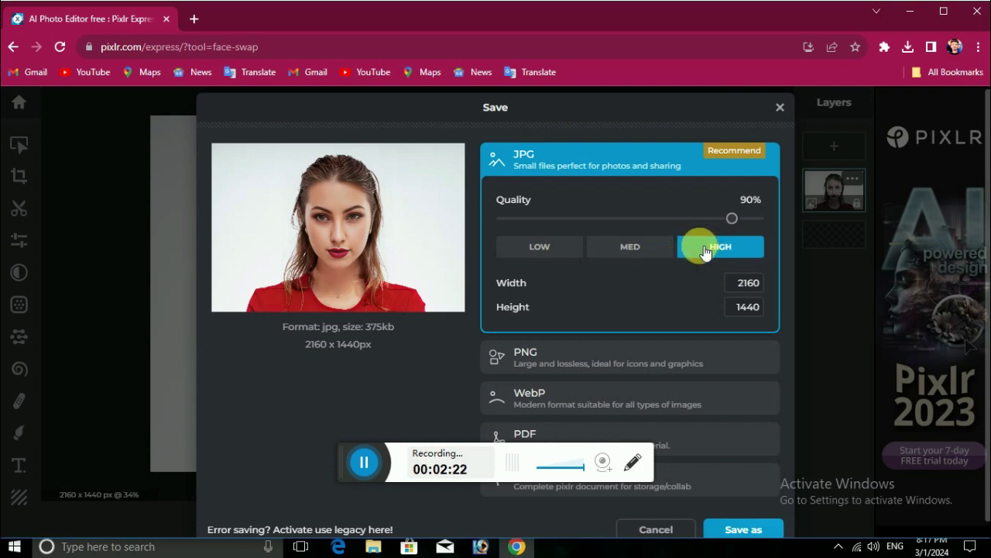
{"action": "left_click", "coordinate": [643, 246]}
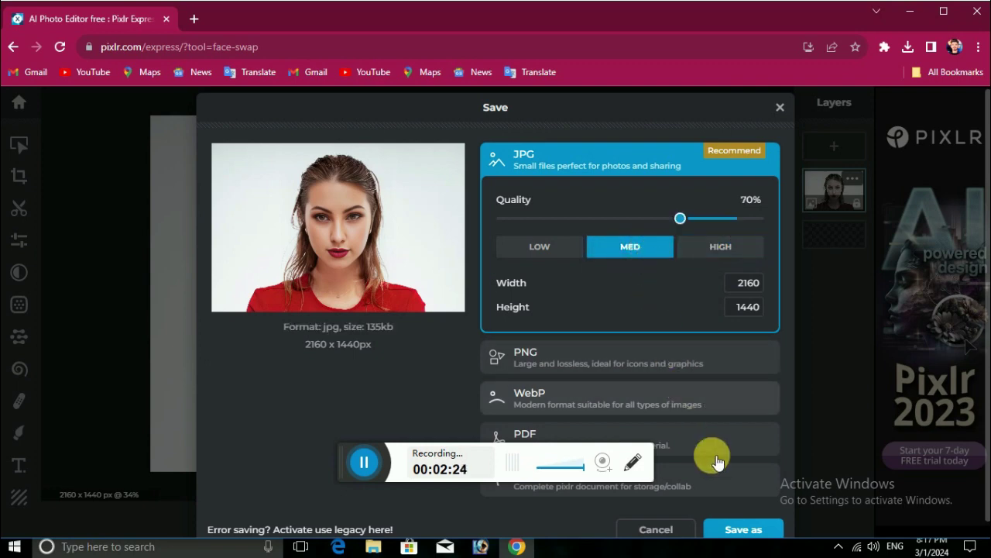
{"action": "left_click", "coordinate": [736, 529]}
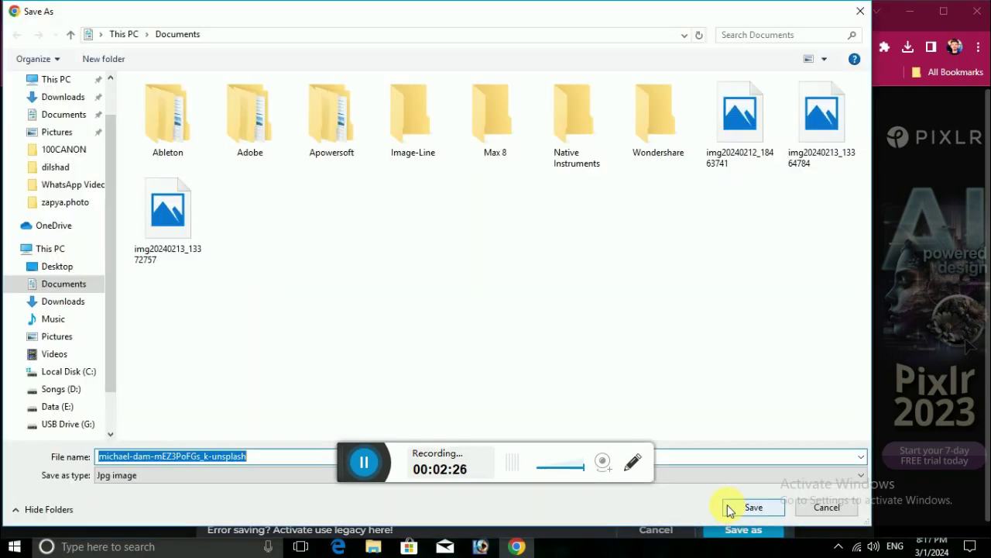
{"action": "left_click", "coordinate": [745, 507]}
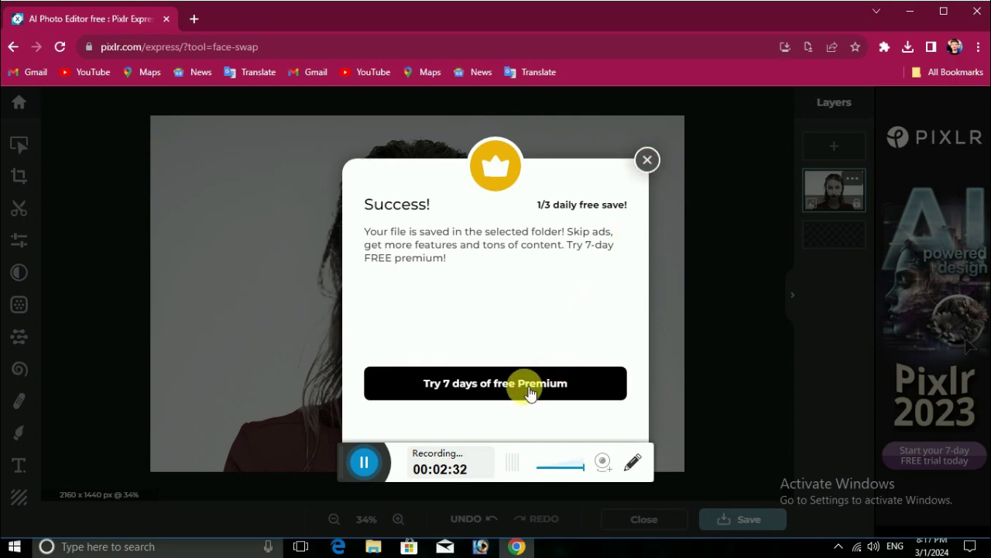
{"action": "left_click", "coordinate": [647, 161]}
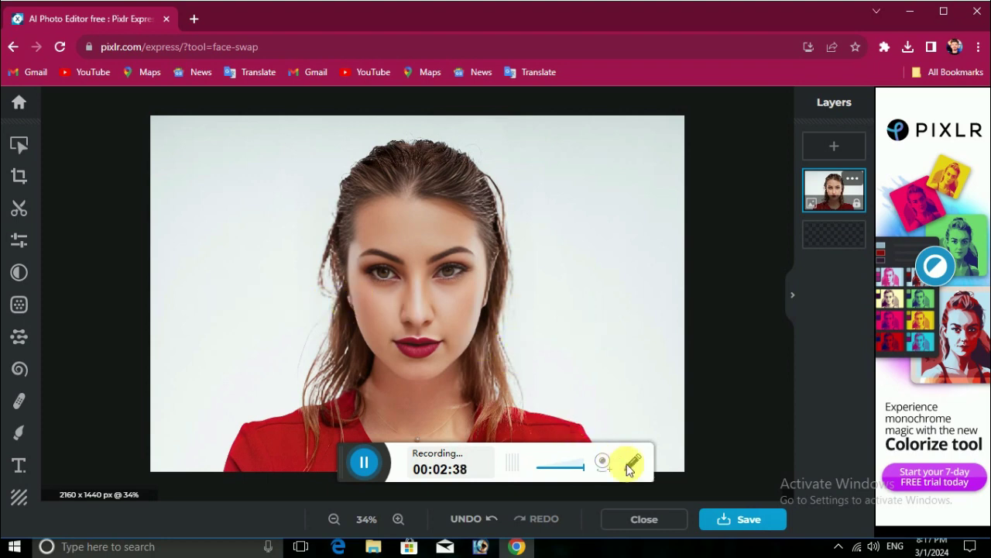
{"action": "left_click", "coordinate": [644, 519]}
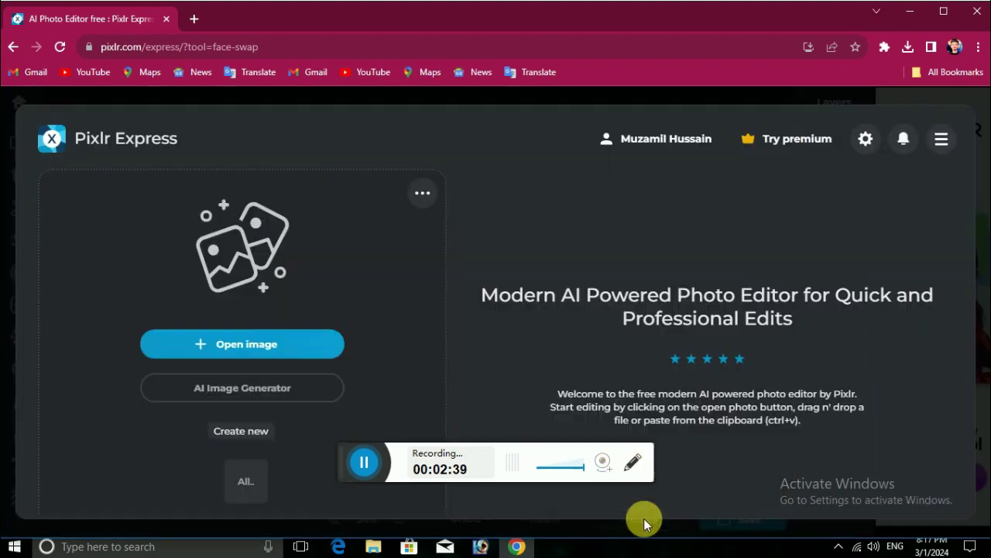
{"action": "left_click", "coordinate": [235, 348]}
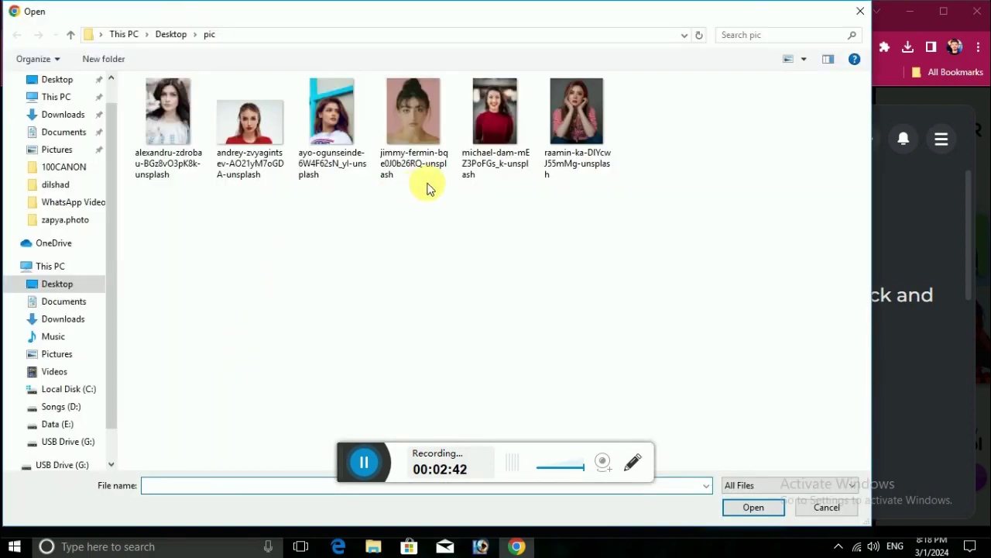
{"action": "double_click", "coordinate": [489, 155]}
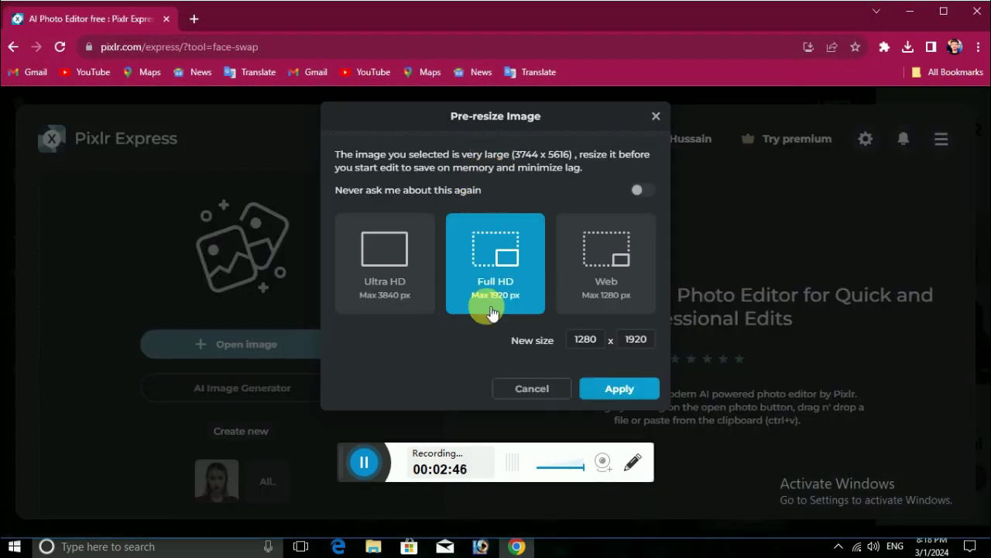
{"action": "left_click", "coordinate": [612, 395]}
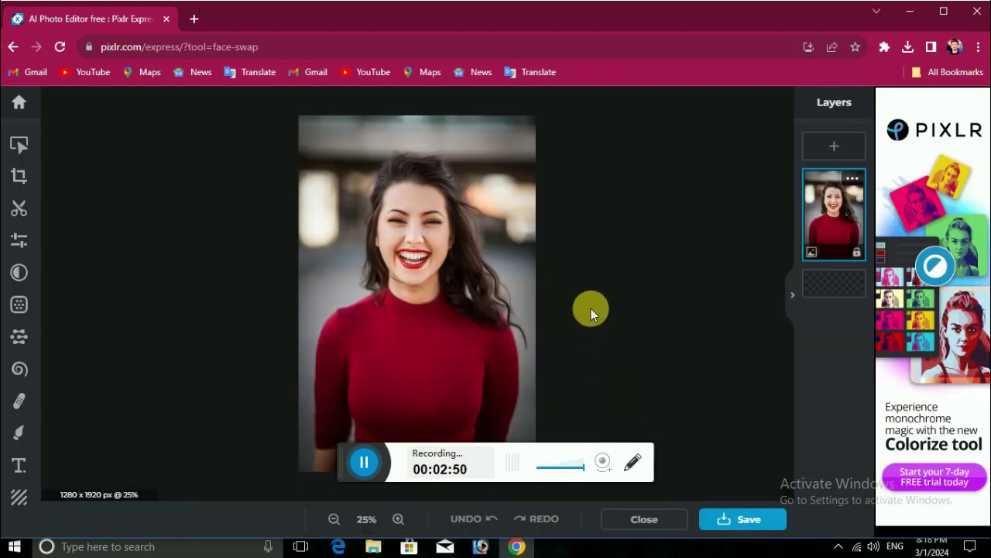
{"action": "left_click", "coordinate": [643, 518]}
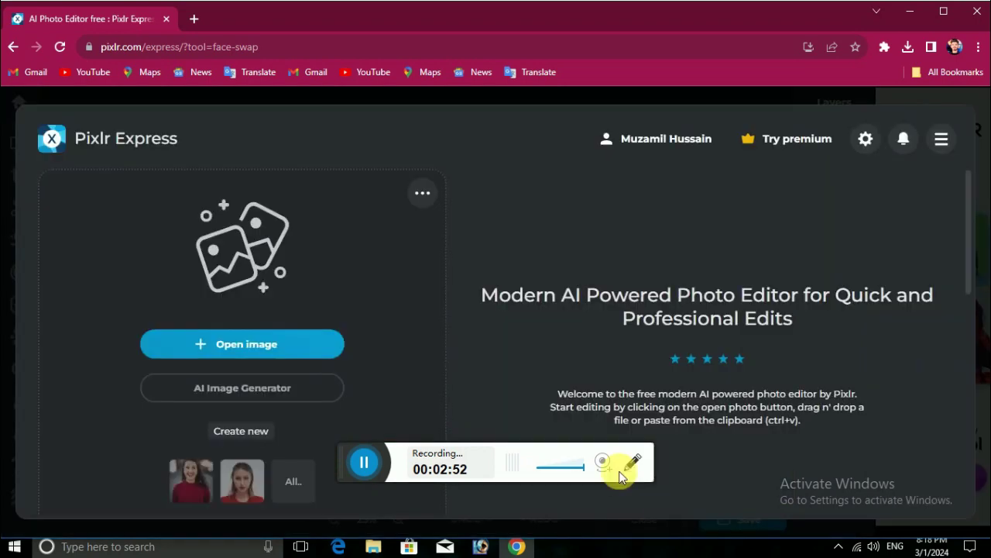
{"action": "left_click", "coordinate": [271, 352]}
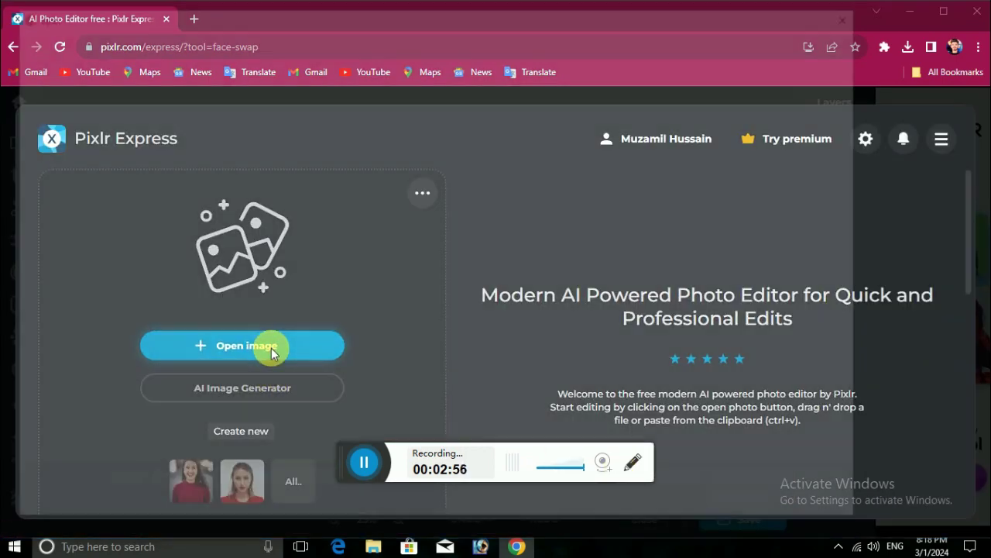
{"action": "left_click", "coordinate": [824, 508]}
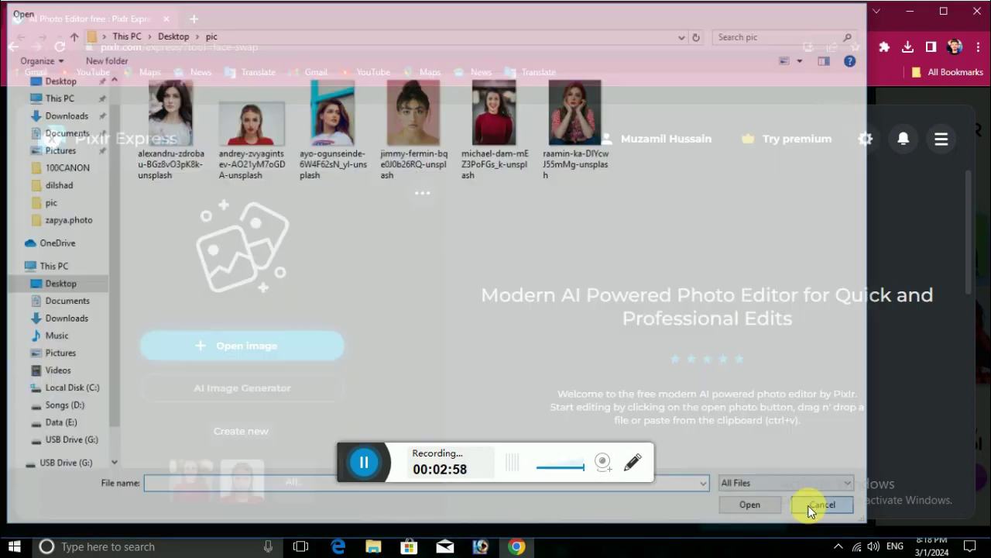
Step: Reopen AI Face Swap with the white-background portrait as the face, set the pic folder's laughing woman in the red sweater as target, and swap
{"action": "left_click", "coordinate": [53, 140]}
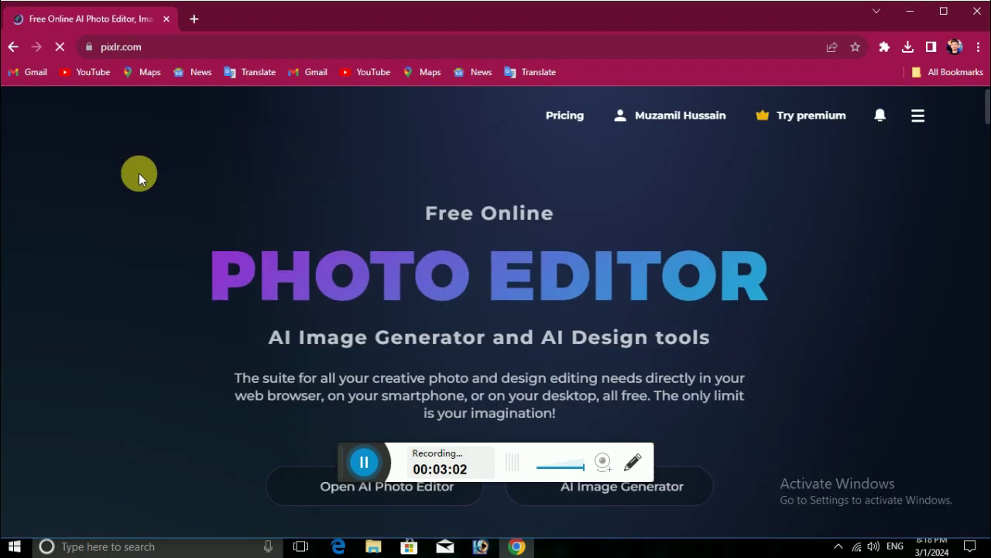
{"action": "left_click", "coordinate": [375, 488]}
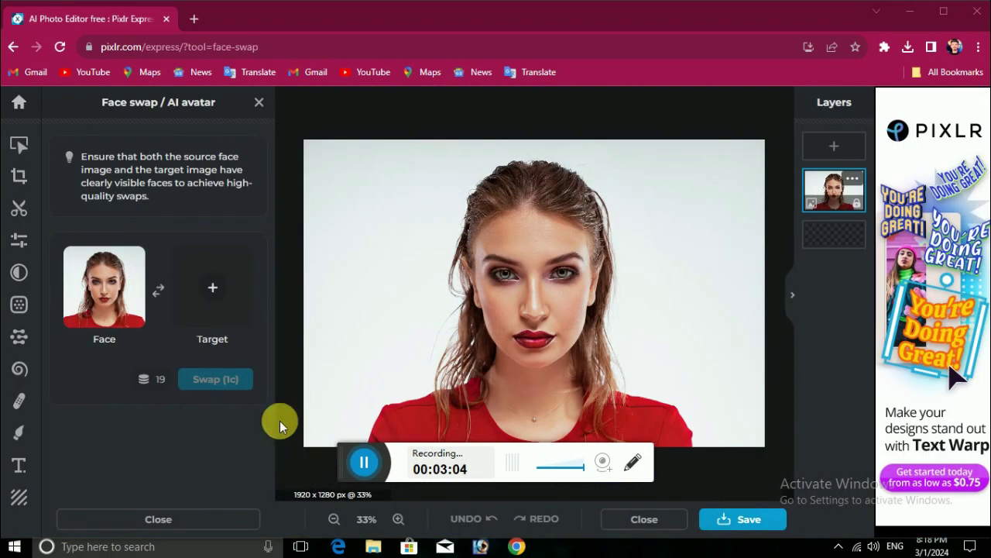
{"action": "left_click", "coordinate": [224, 295]}
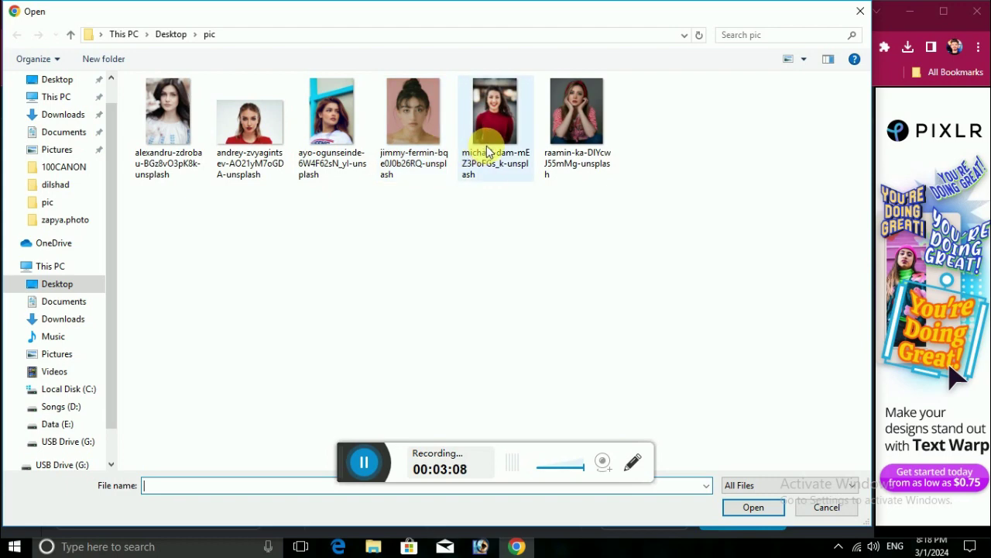
{"action": "double_click", "coordinate": [494, 169]}
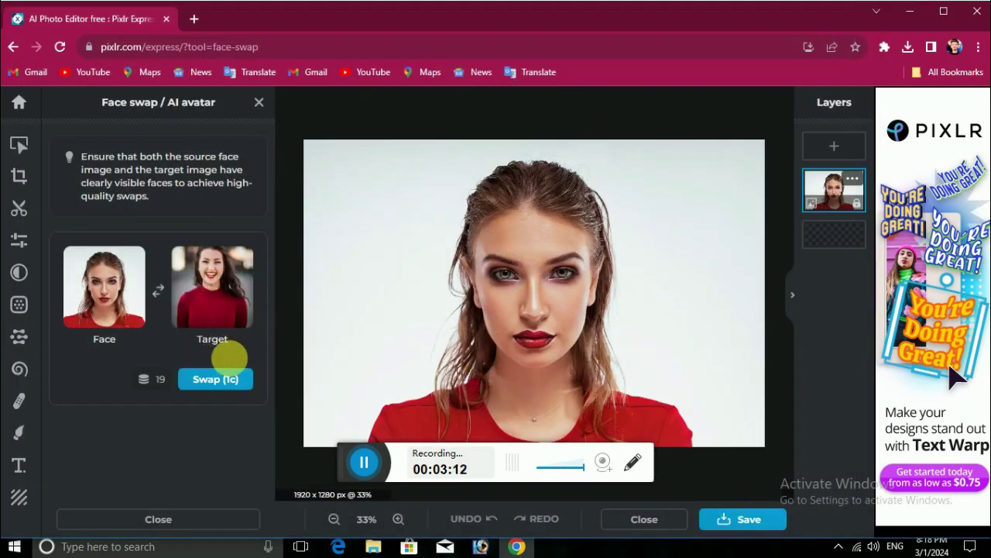
{"action": "left_click", "coordinate": [226, 380]}
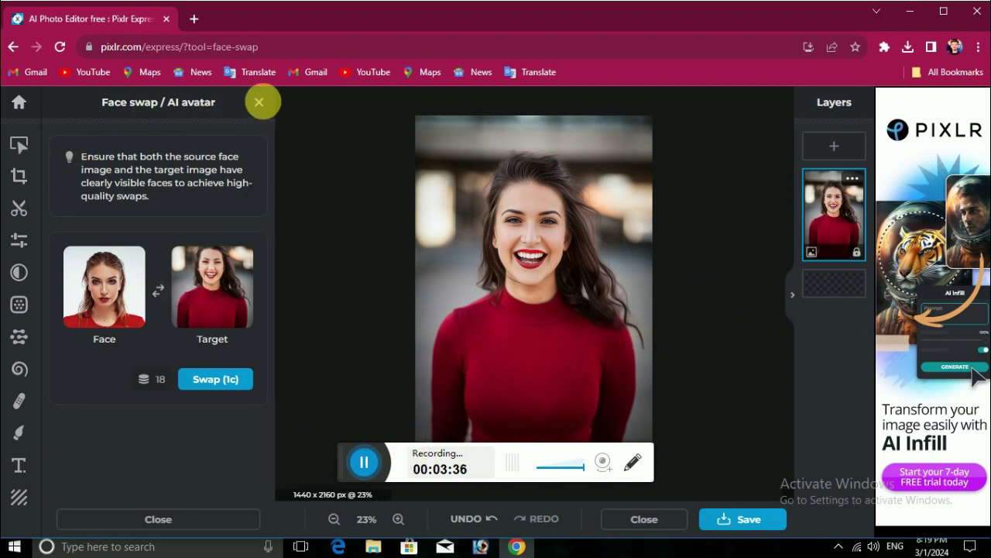
Step: Close the swapped image's save options without saving, and open the Photo Collage Maker from the Pixlr home page
{"action": "left_click", "coordinate": [741, 519]}
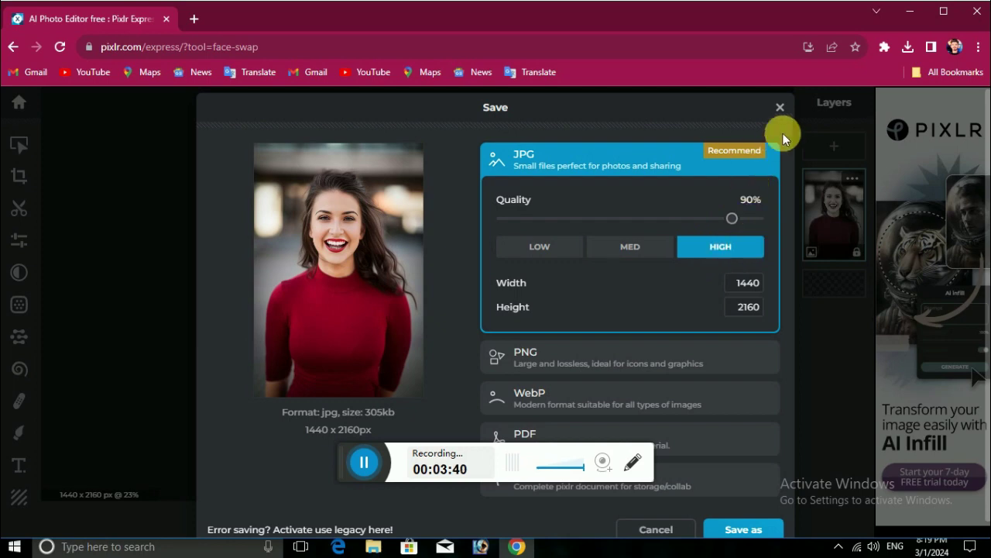
{"action": "left_click", "coordinate": [780, 107]}
{"action": "left_click", "coordinate": [13, 47]}
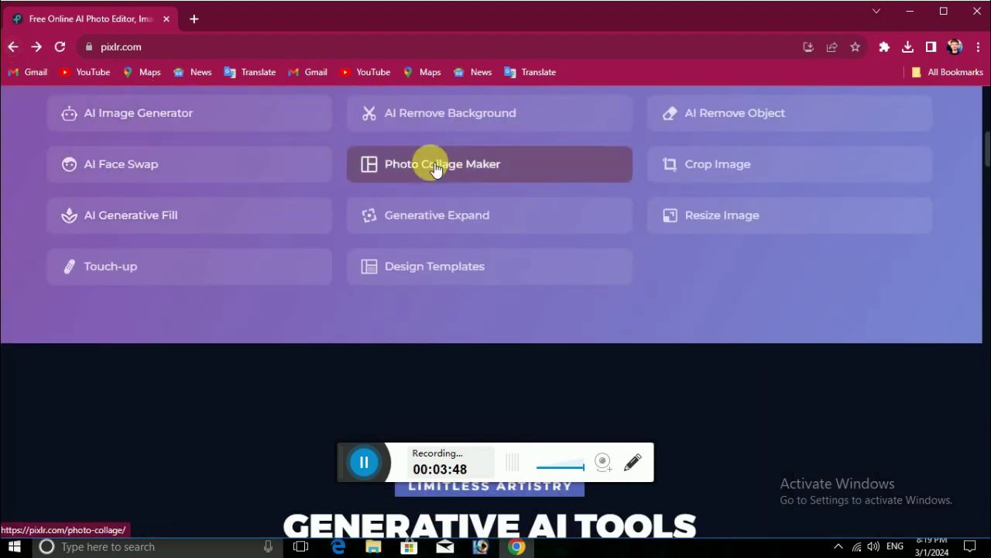
{"action": "left_click", "coordinate": [451, 172]}
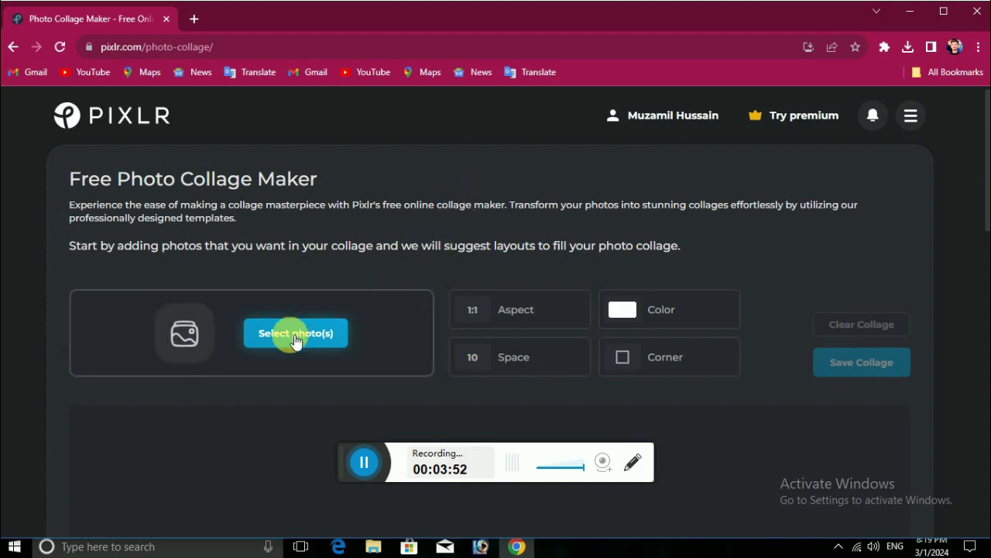
Step: Add the last four portraits of the Desktop's pic folder to the collage: blue frame, pink background, red sweater and striped top
{"action": "left_click", "coordinate": [295, 341]}
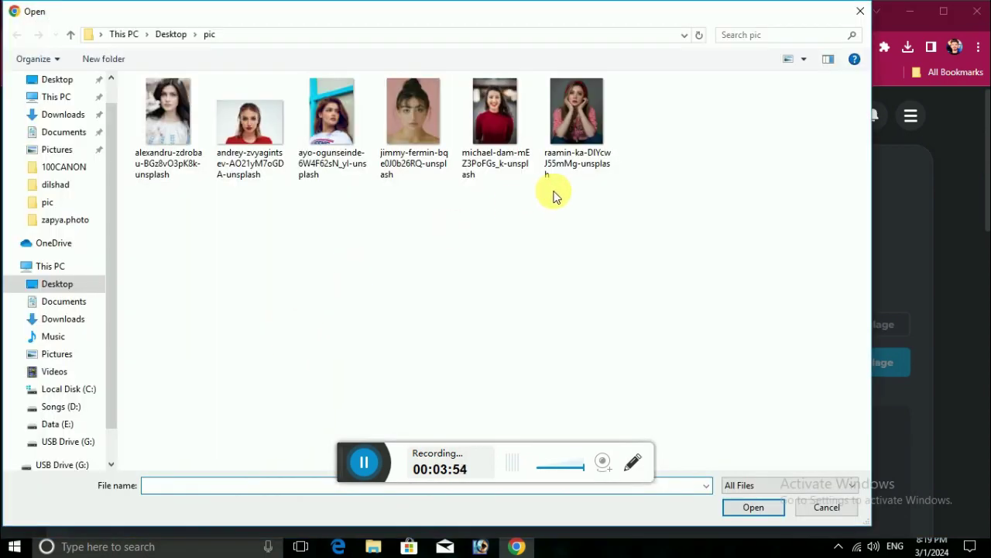
{"action": "left_click_drag", "start_coordinate": [589, 190], "coordinate": [359, 118]}
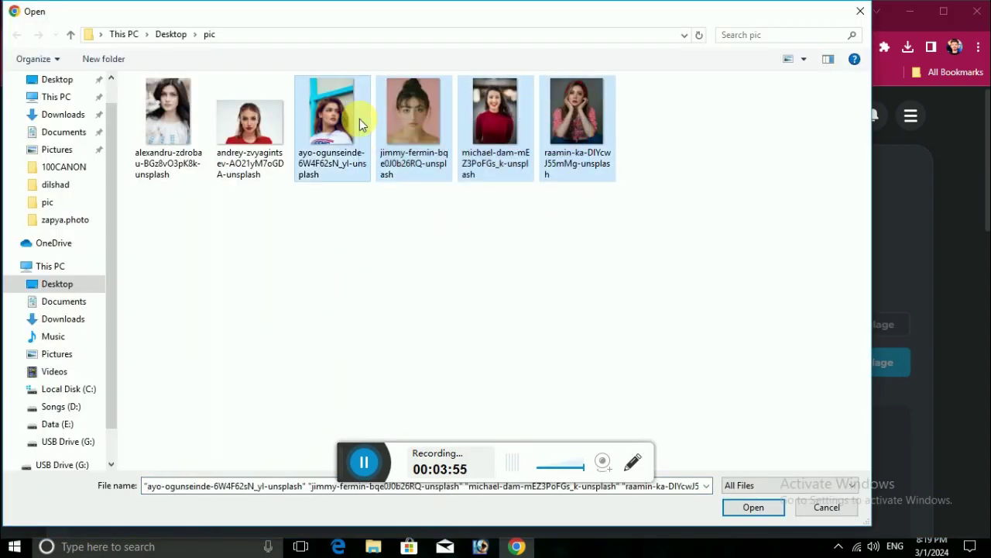
{"action": "left_click", "coordinate": [754, 507]}
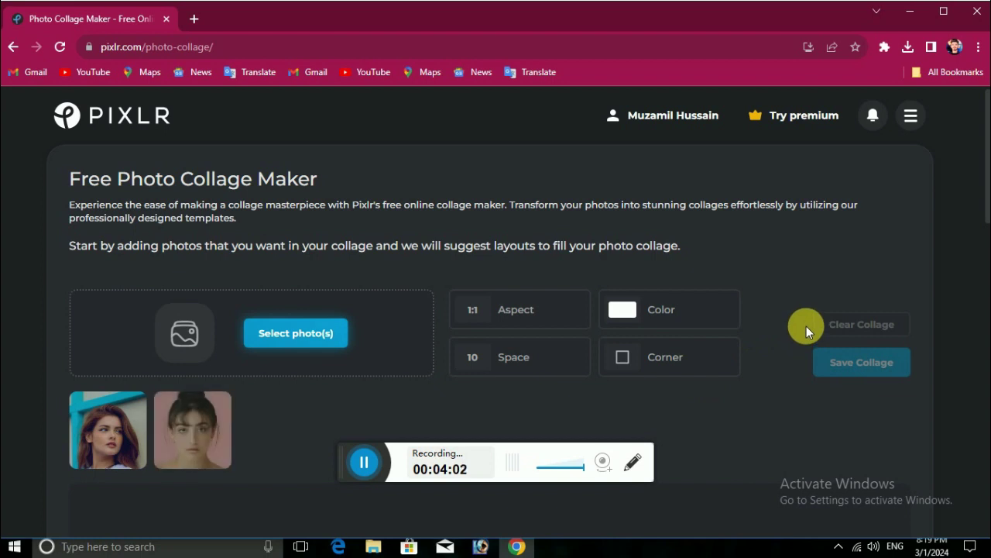
Step: Apply the suggested layout with four vertical strips side by side to the collage
{"action": "scroll", "coordinate": [806, 326], "scroll_direction": "down", "scroll_amount": 1}
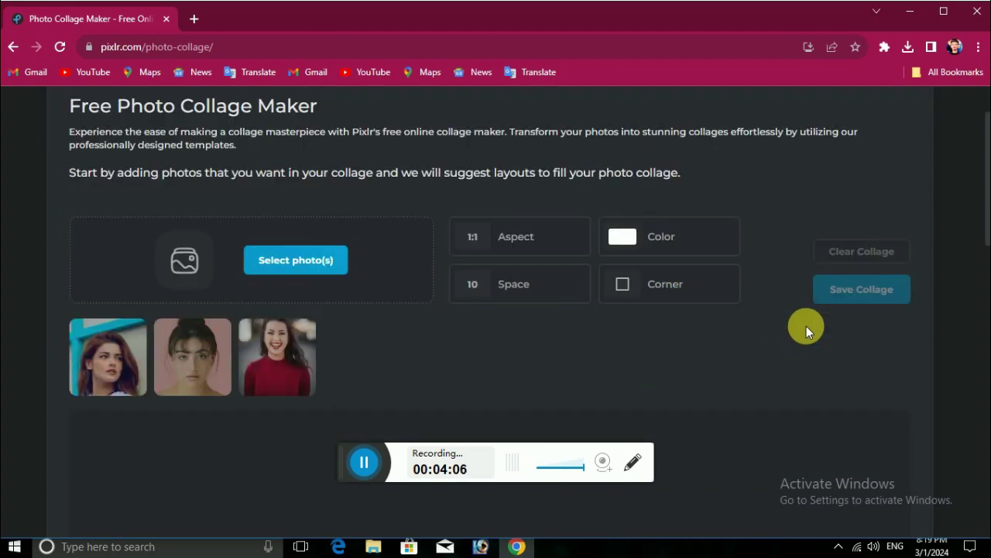
{"action": "scroll", "coordinate": [806, 326], "scroll_direction": "down", "scroll_amount": 1}
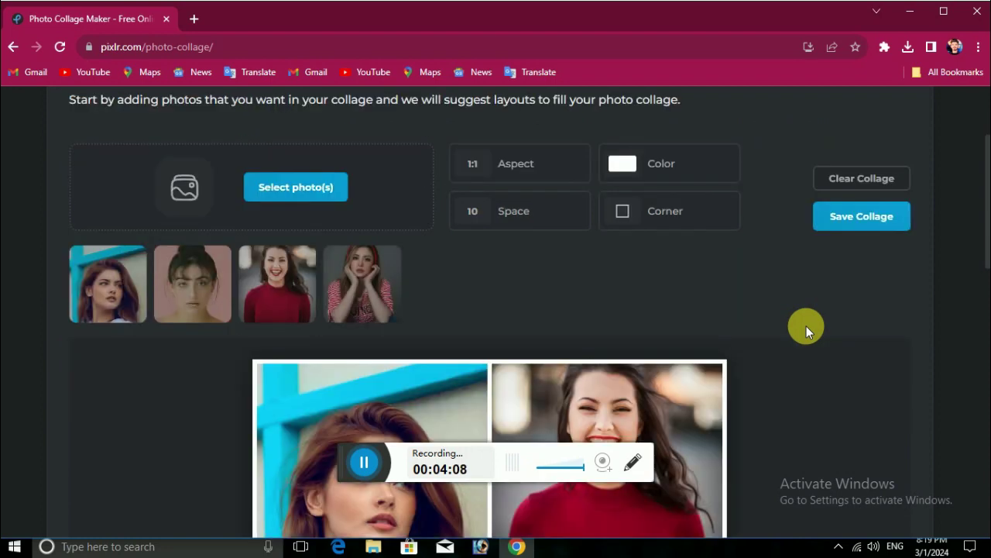
{"action": "scroll", "coordinate": [806, 326], "scroll_direction": "down", "scroll_amount": 4}
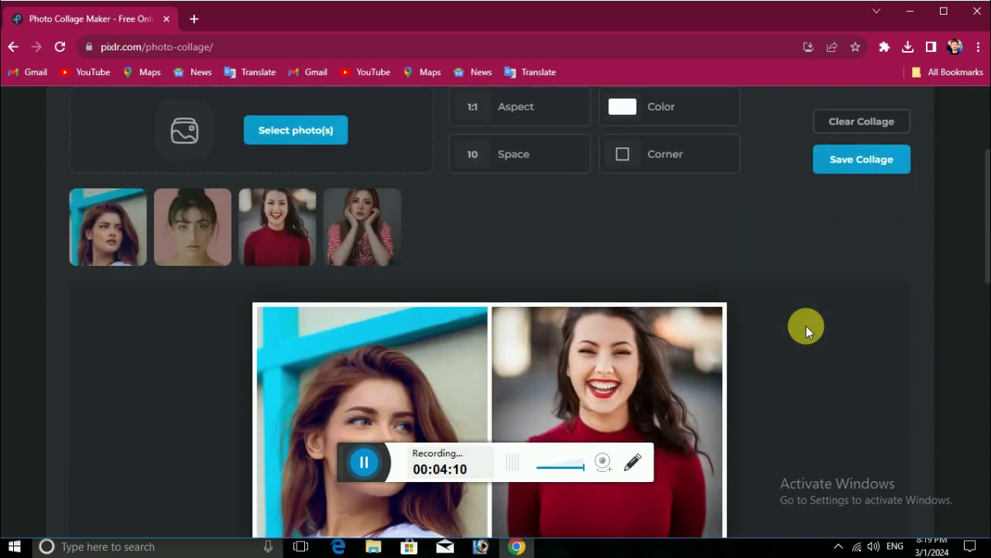
{"action": "scroll", "coordinate": [523, 316], "scroll_direction": "down", "scroll_amount": 3}
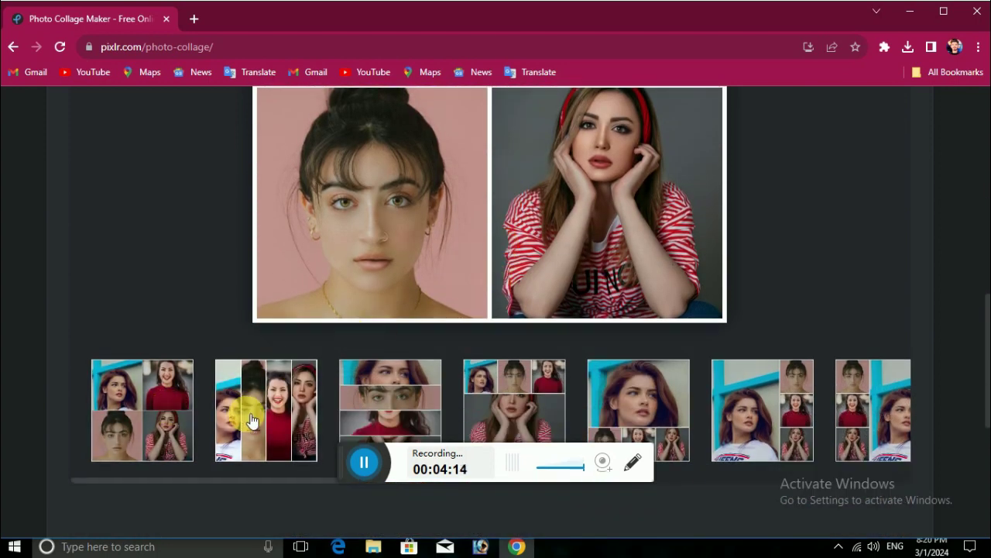
{"action": "left_click", "coordinate": [250, 412]}
Step: Examine the collage preview and the suggested layouts to check how the four portraits are cropped
{"action": "scroll", "coordinate": [400, 350], "scroll_direction": "right", "scroll_amount": 2}
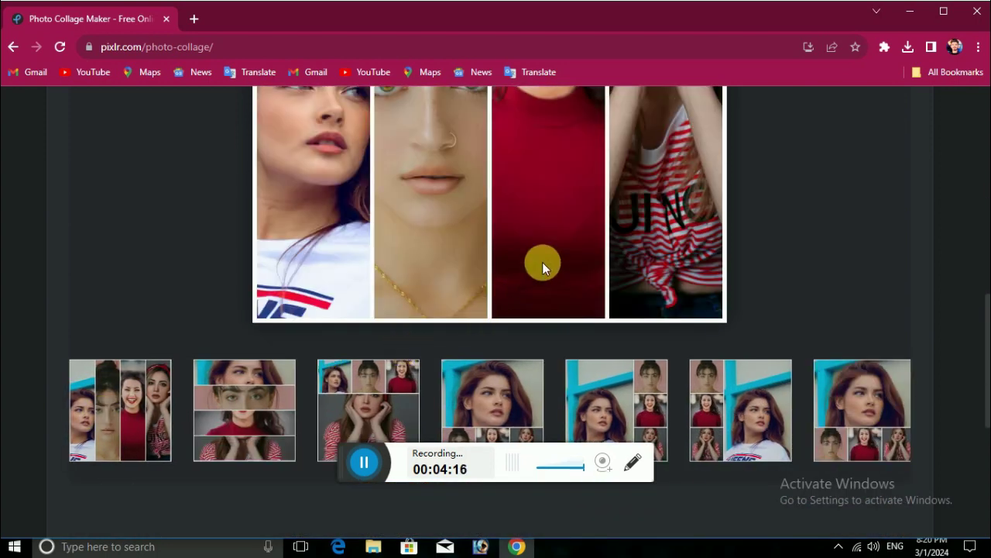
{"action": "scroll", "coordinate": [543, 261], "scroll_direction": "up", "scroll_amount": 3}
{"action": "scroll", "coordinate": [543, 267], "scroll_direction": "up", "scroll_amount": 1}
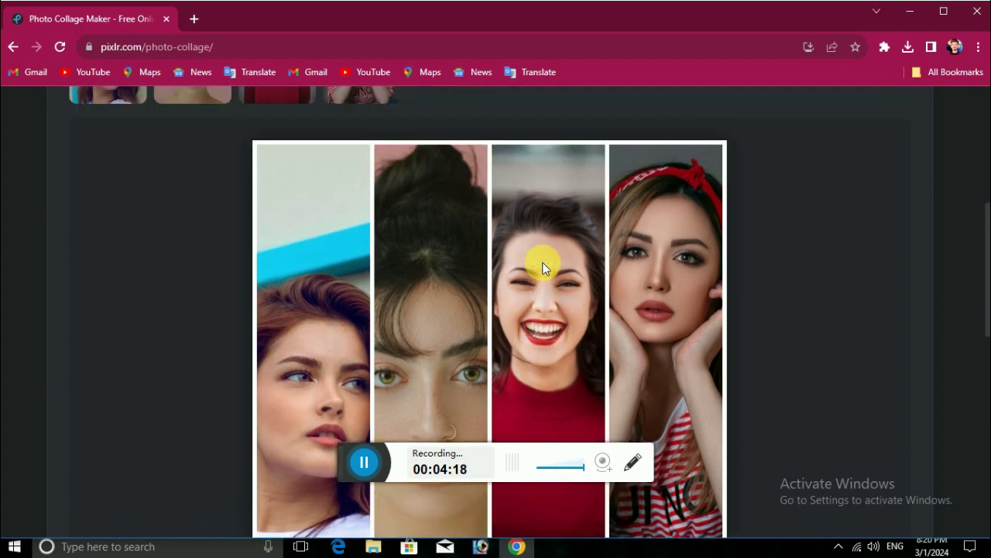
{"action": "scroll", "coordinate": [664, 260], "scroll_direction": "down", "scroll_amount": 3}
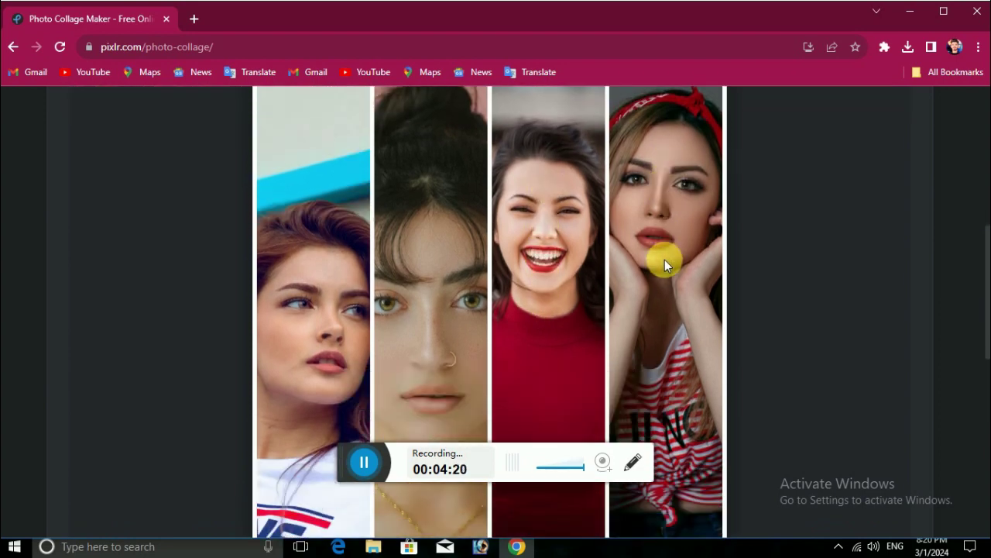
{"action": "scroll", "coordinate": [662, 261], "scroll_direction": "down", "scroll_amount": 2}
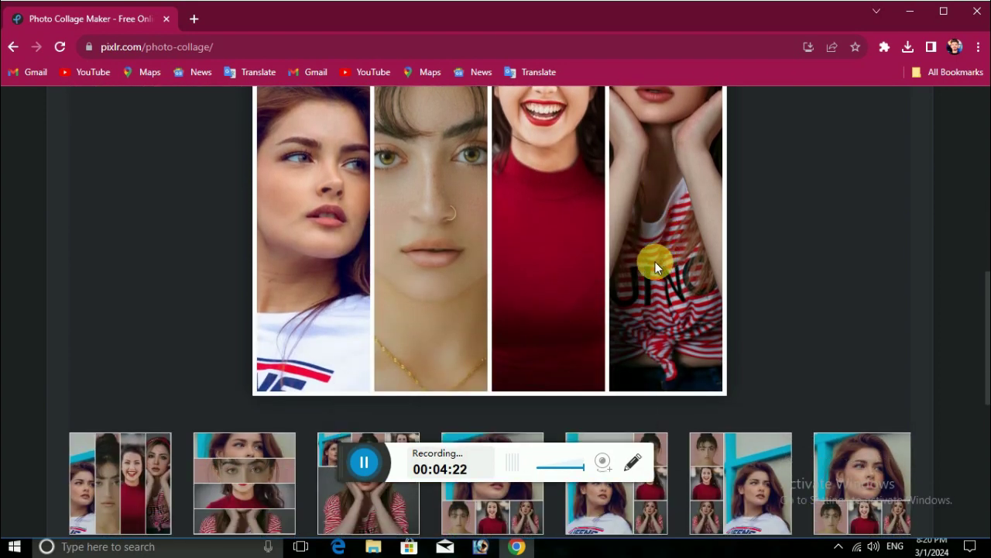
{"action": "scroll", "coordinate": [655, 265], "scroll_direction": "up", "scroll_amount": 2}
{"action": "scroll", "coordinate": [591, 247], "scroll_direction": "down", "scroll_amount": 1}
{"action": "scroll", "coordinate": [591, 246], "scroll_direction": "up", "scroll_amount": 1}
{"action": "scroll", "coordinate": [591, 247], "scroll_direction": "down", "scroll_amount": 2}
{"action": "scroll", "coordinate": [591, 245], "scroll_direction": "up", "scroll_amount": 2}
Step: Save the collage, show photo-collage.png.png in the Downloads folder and open it in Photos
{"action": "scroll", "coordinate": [594, 234], "scroll_direction": "up", "scroll_amount": 5}
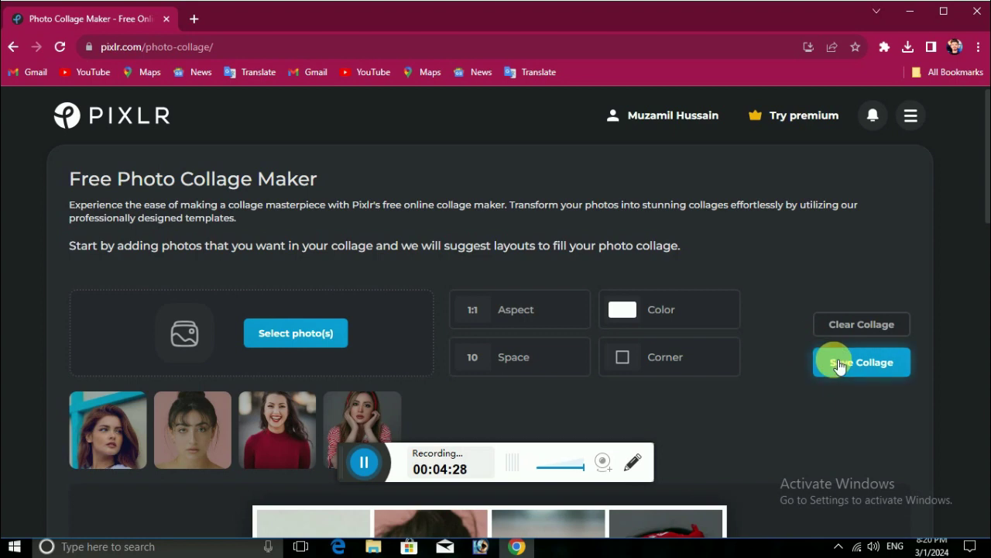
{"action": "left_click", "coordinate": [838, 364]}
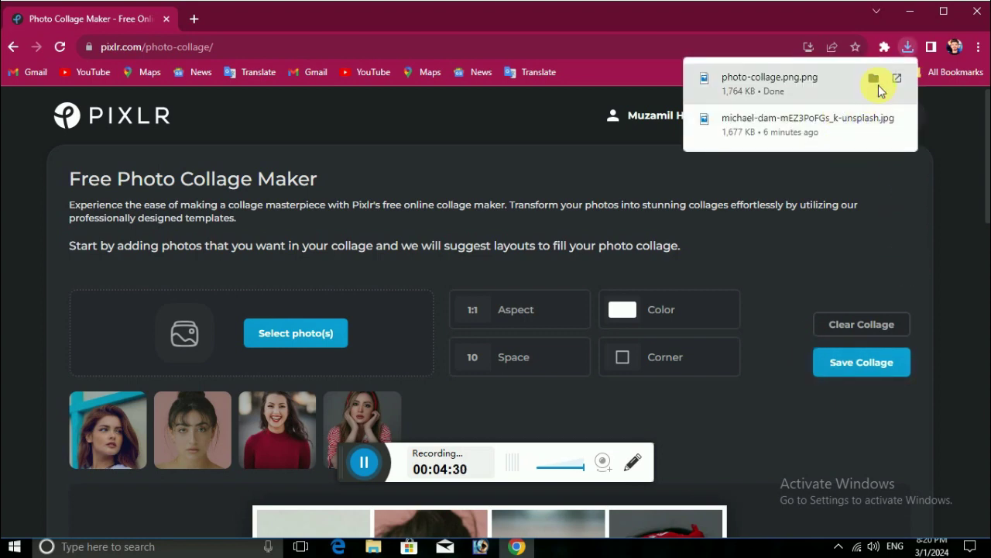
{"action": "left_click", "coordinate": [877, 89]}
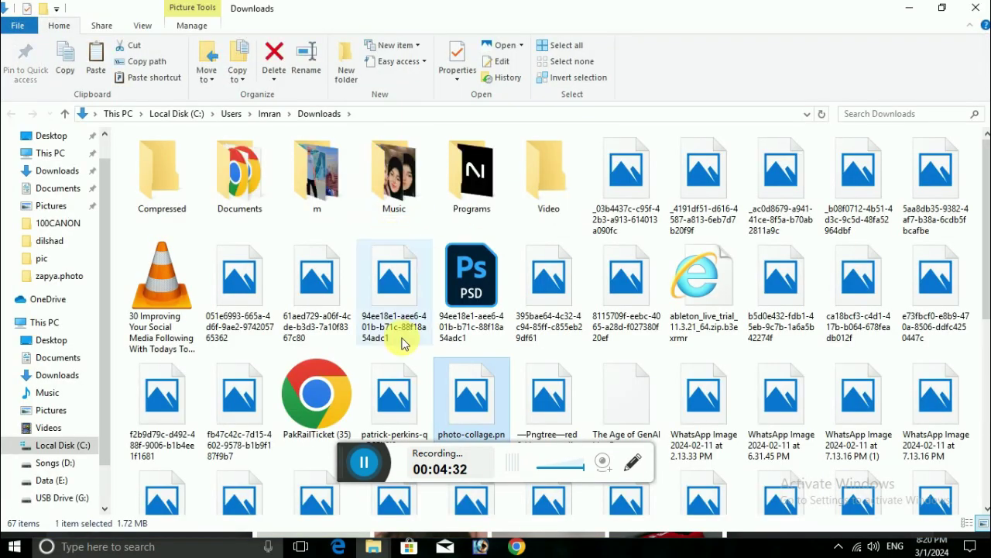
{"action": "left_click", "coordinate": [450, 396]}
{"action": "left_click_drag", "start_coordinate": [452, 398], "coordinate": [520, 531]}
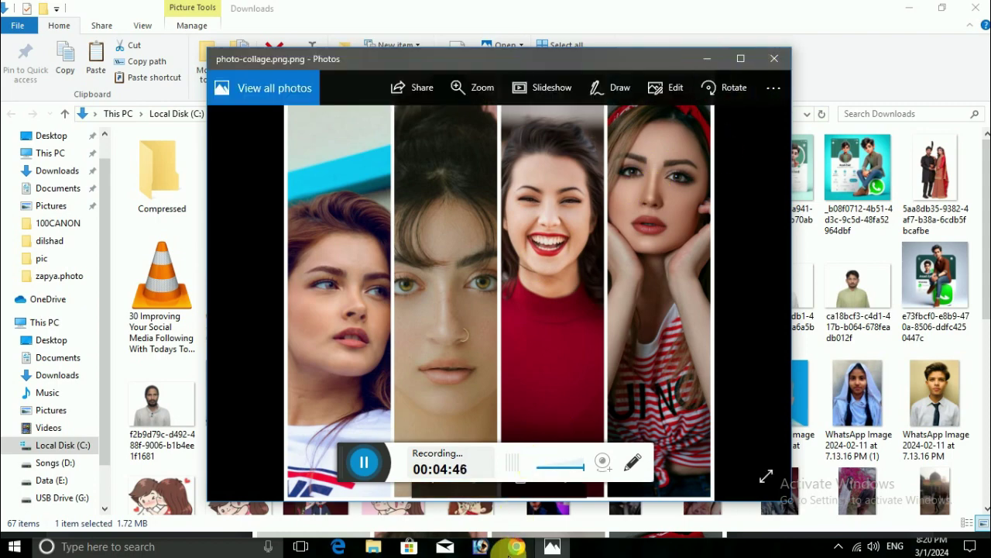
Step: Switch back to Chrome and return from the Photo Collage Maker to the Pixlr home page
{"action": "left_click", "coordinate": [513, 548]}
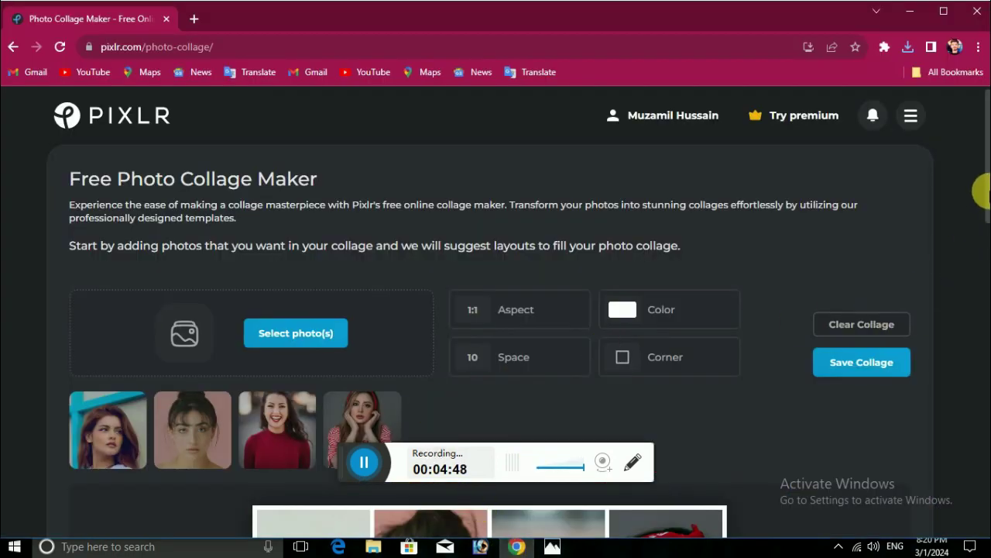
{"action": "left_click", "coordinate": [13, 48]}
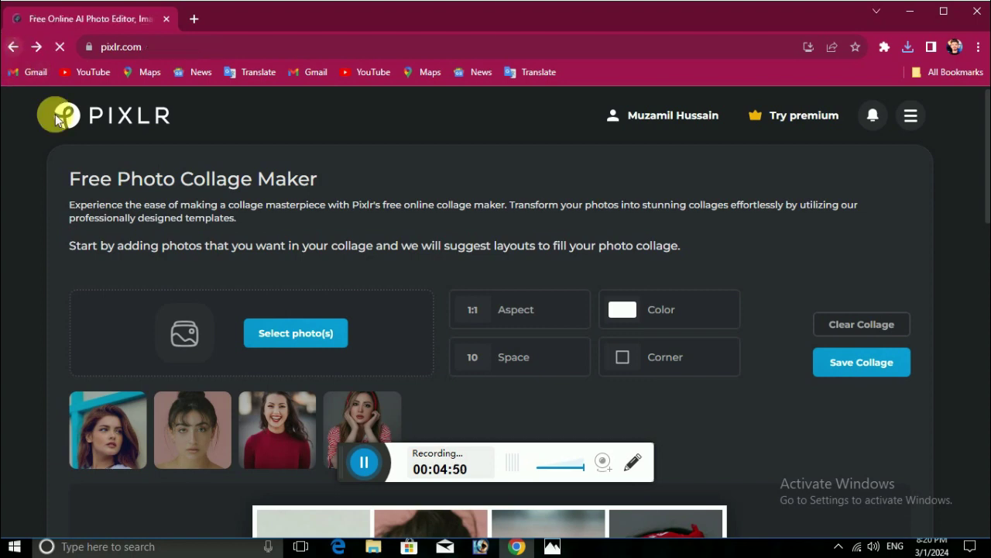